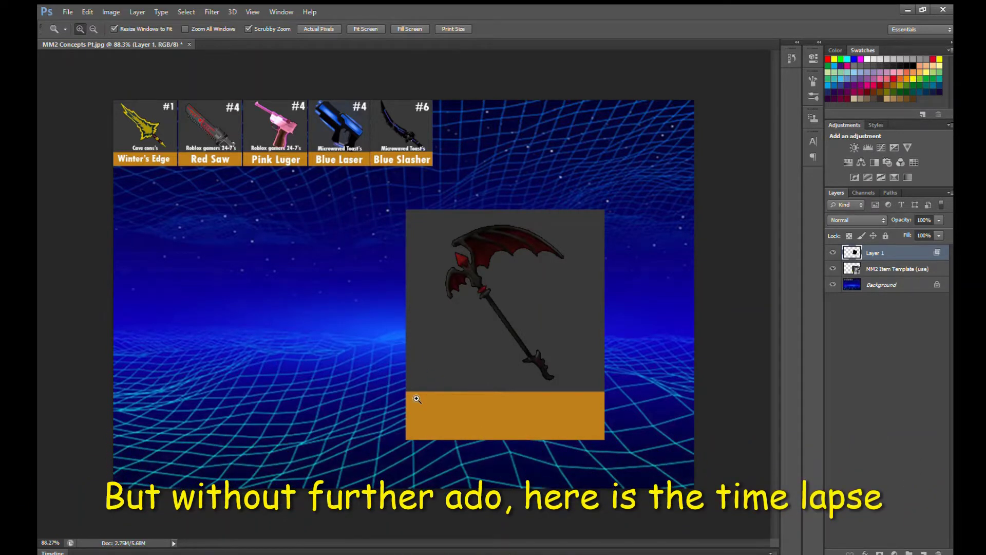
Paint the red patch on the scythe's lower handle grip yellow using a 1 px brush in Pin Light mode
{"action": "left_click_drag", "start_coordinate": [556, 388], "coordinate": [552, 243]}
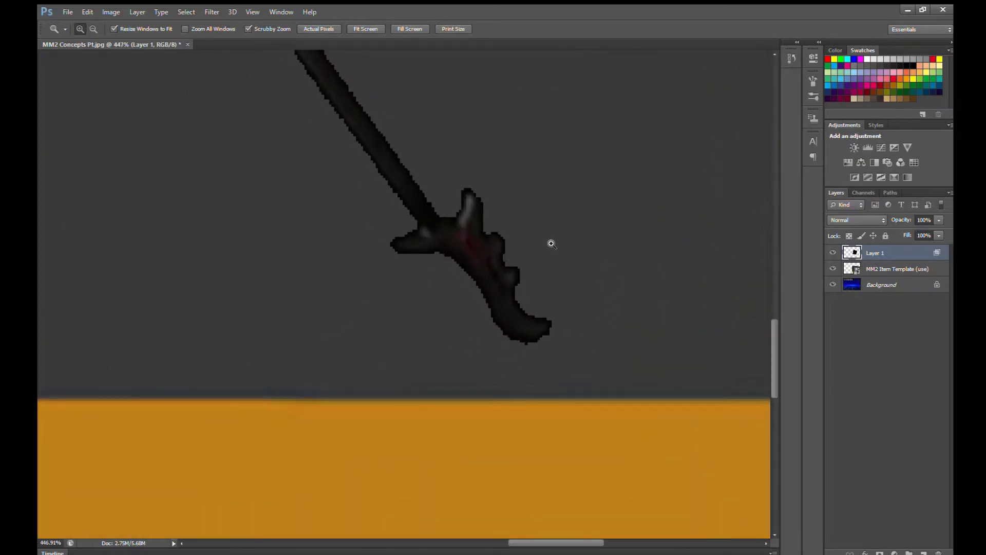
{"action": "left_click_drag", "start_coordinate": [515, 292], "coordinate": [271, 239]}
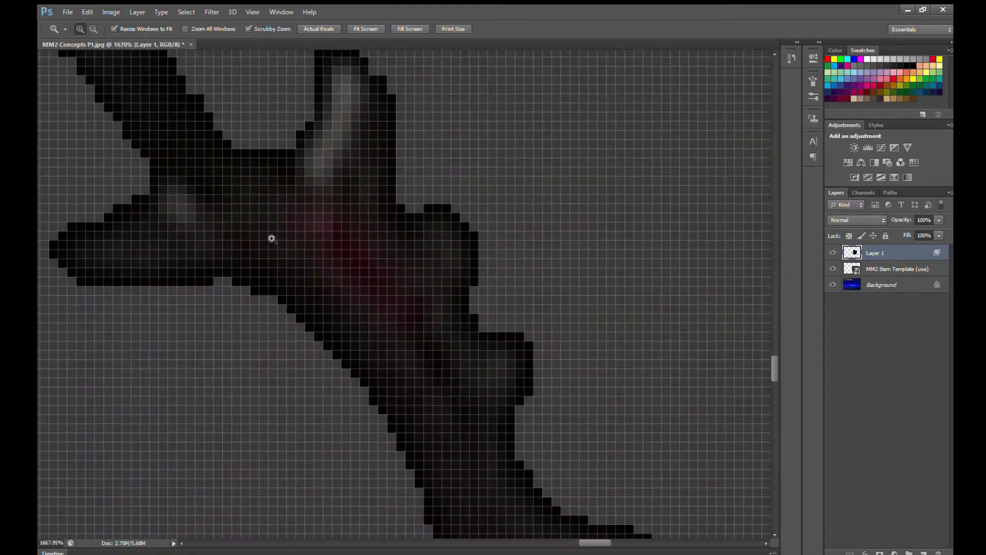
{"action": "key", "text": "b"}
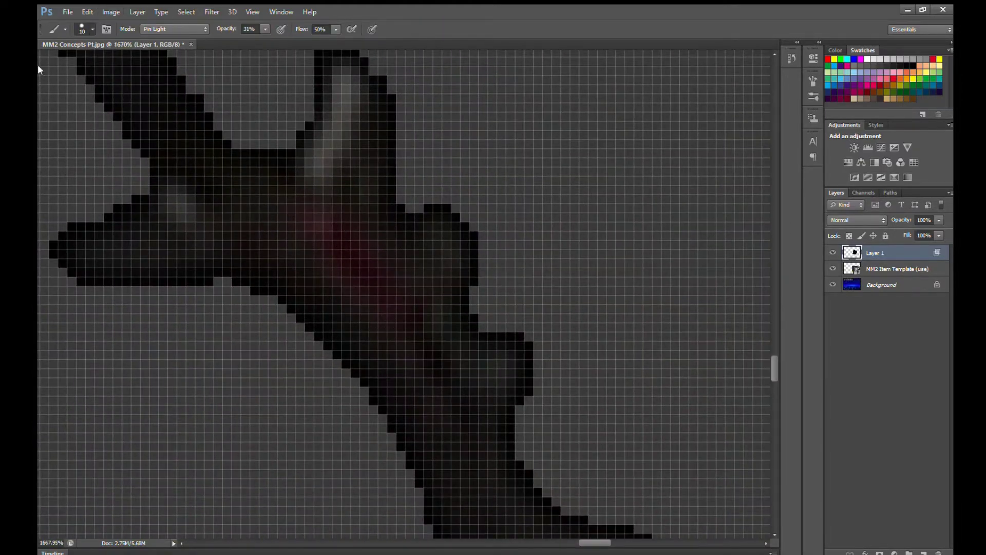
{"action": "mouse_move", "coordinate": [303, 220]}
{"action": "left_mouse_down"}
{"action": "mouse_move", "coordinate": [400, 314]}
{"action": "mouse_move", "coordinate": [346, 251]}
{"action": "mouse_move", "coordinate": [368, 301]}
{"action": "mouse_move", "coordinate": [332, 242]}
{"action": "mouse_move", "coordinate": [357, 281]}
{"action": "mouse_move", "coordinate": [319, 233]}
{"action": "mouse_move", "coordinate": [326, 258]}
{"action": "mouse_move", "coordinate": [310, 215]}
{"action": "left_mouse_up"}
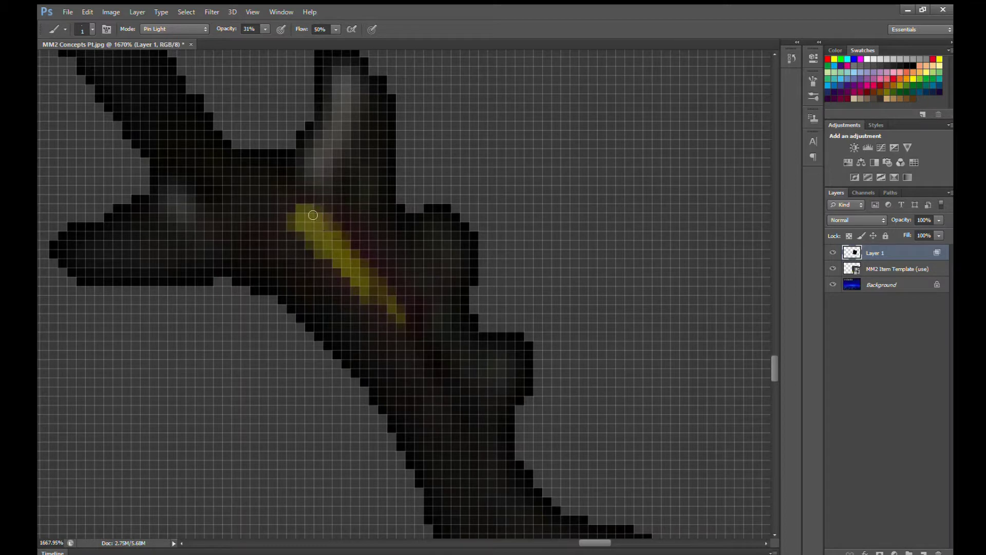
{"action": "mouse_move", "coordinate": [331, 230]}
{"action": "left_mouse_down"}
{"action": "mouse_move", "coordinate": [401, 306]}
{"action": "mouse_move", "coordinate": [387, 319]}
{"action": "mouse_move", "coordinate": [343, 274]}
{"action": "mouse_move", "coordinate": [366, 274]}
{"action": "mouse_move", "coordinate": [339, 217]}
{"action": "mouse_move", "coordinate": [382, 259]}
{"action": "mouse_move", "coordinate": [413, 308]}
{"action": "mouse_move", "coordinate": [379, 317]}
{"action": "mouse_move", "coordinate": [406, 337]}
{"action": "mouse_move", "coordinate": [410, 320]}
{"action": "mouse_move", "coordinate": [399, 332]}
{"action": "mouse_move", "coordinate": [359, 301]}
{"action": "mouse_move", "coordinate": [297, 227]}
{"action": "left_mouse_up"}
{"action": "key", "text": "z"}
{"action": "mouse_move", "coordinate": [308, 379]}
{"action": "left_mouse_down"}
{"action": "mouse_move", "coordinate": [168, 392]}
{"action": "mouse_move", "coordinate": [251, 363]}
{"action": "mouse_move", "coordinate": [243, 361]}
{"action": "left_mouse_up"}
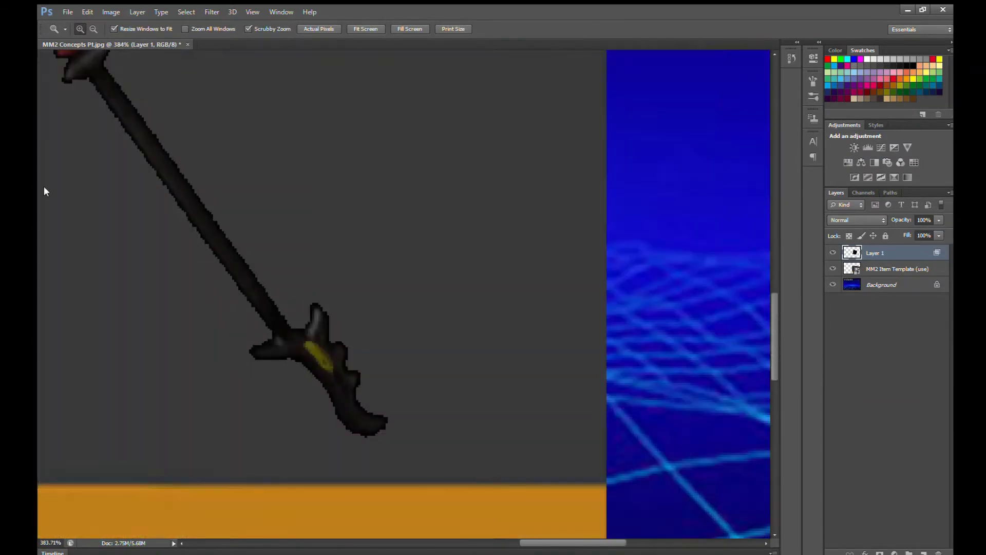
{"action": "left_click", "coordinate": [44, 186]}
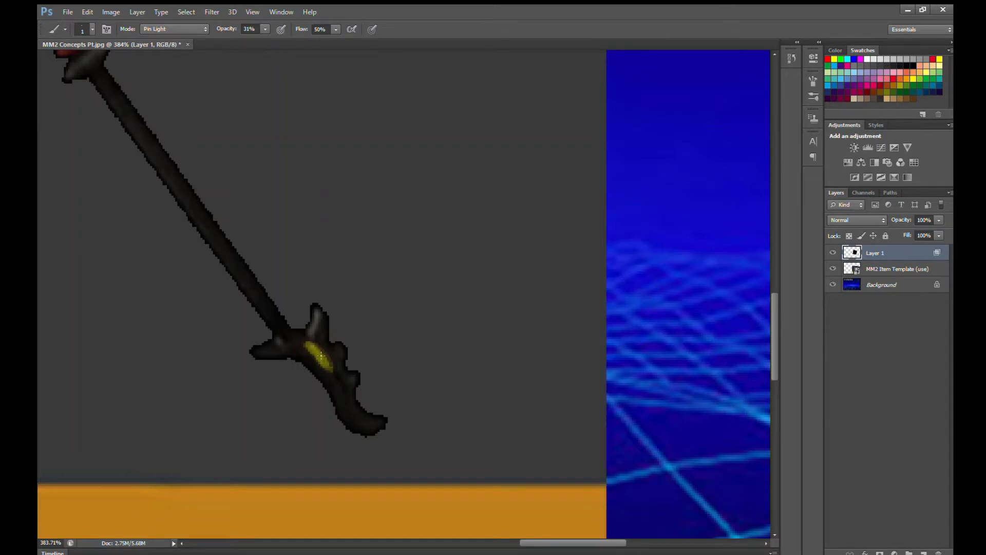
Cover the red oval collar at the upper end of the scythe's shaft completely with yellow brush strokes
{"action": "left_click", "coordinate": [37, 330]}
{"action": "left_click_drag", "start_coordinate": [265, 366], "coordinate": [197, 363]}
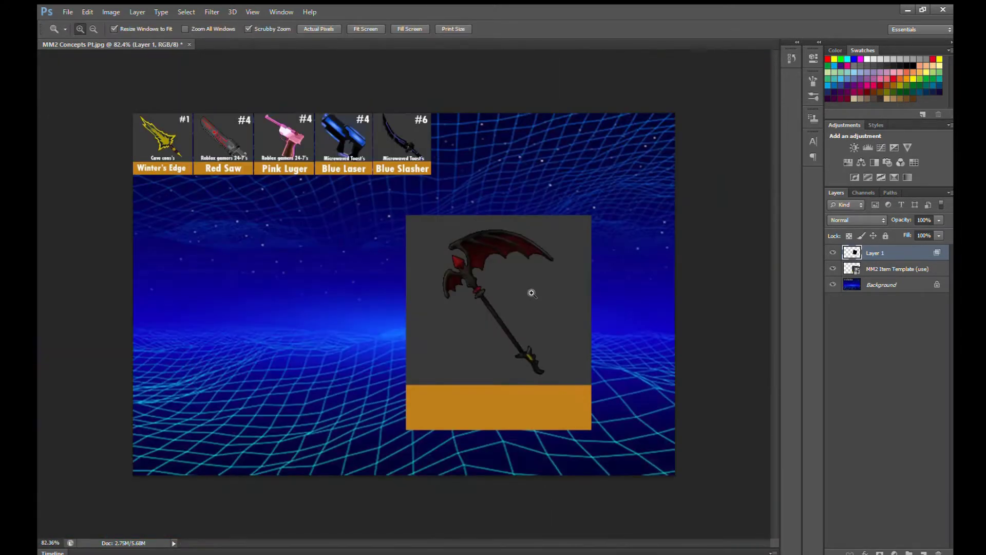
{"action": "left_click_drag", "start_coordinate": [481, 266], "coordinate": [522, 291]}
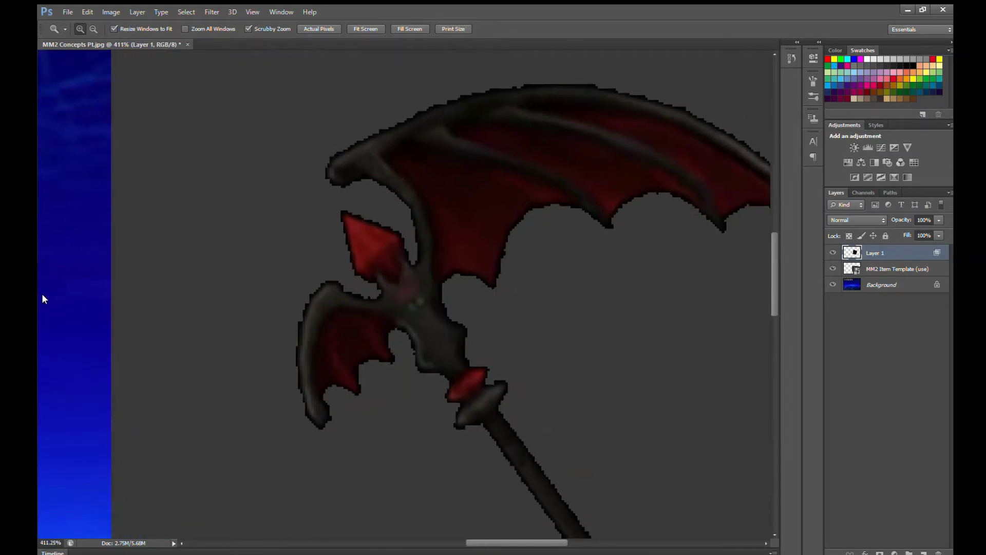
{"action": "key", "text": "b"}
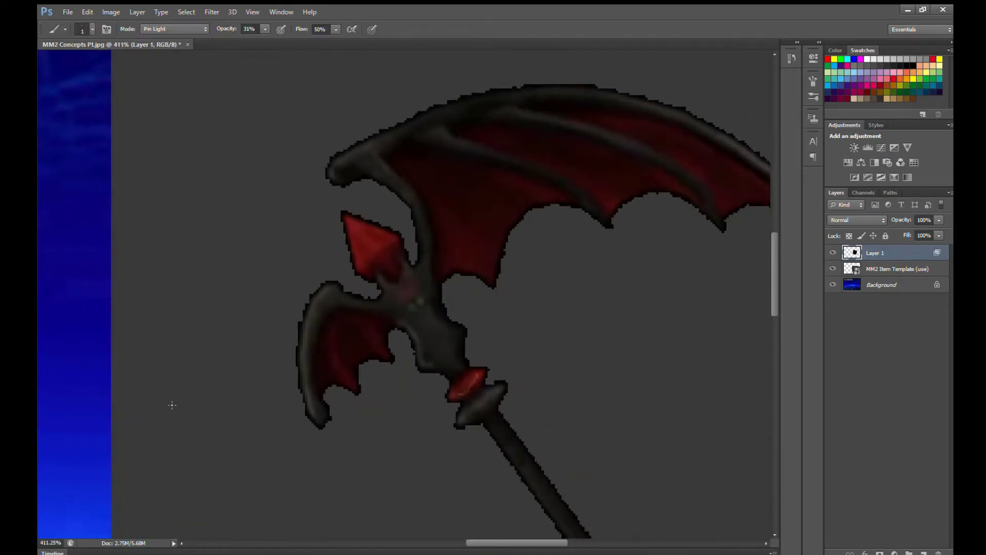
{"action": "key", "text": "z"}
{"action": "left_click_drag", "start_coordinate": [503, 417], "coordinate": [447, 379]}
{"action": "key", "text": "b"}
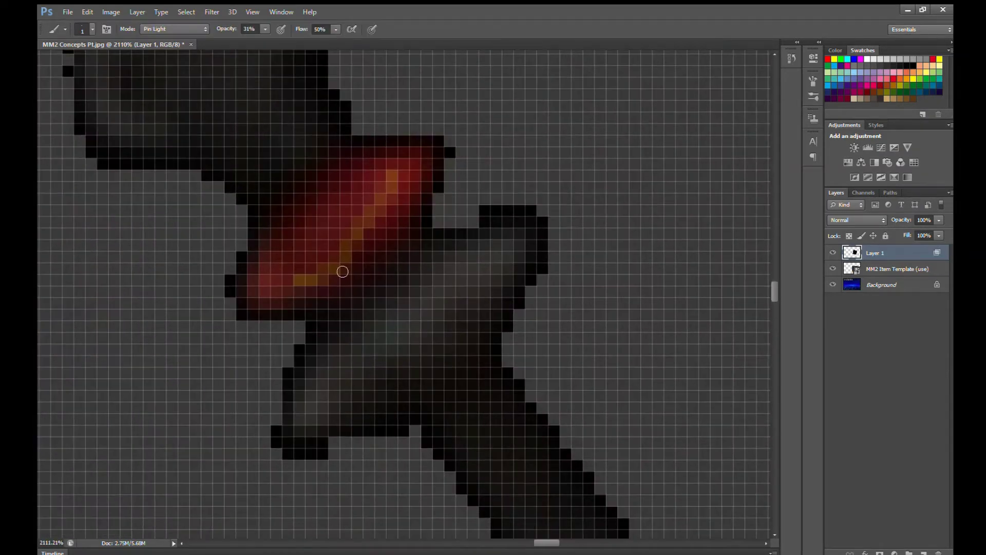
{"action": "left_click", "coordinate": [288, 221]}
{"action": "mouse_move", "coordinate": [299, 207]}
{"action": "left_mouse_down"}
{"action": "mouse_move", "coordinate": [291, 249]}
{"action": "mouse_move", "coordinate": [333, 233]}
{"action": "mouse_move", "coordinate": [335, 265]}
{"action": "mouse_move", "coordinate": [324, 253]}
{"action": "mouse_move", "coordinate": [283, 279]}
{"action": "mouse_move", "coordinate": [287, 253]}
{"action": "mouse_move", "coordinate": [342, 218]}
{"action": "mouse_move", "coordinate": [317, 212]}
{"action": "mouse_move", "coordinate": [330, 187]}
{"action": "mouse_move", "coordinate": [368, 162]}
{"action": "mouse_move", "coordinate": [370, 170]}
{"action": "mouse_move", "coordinate": [330, 178]}
{"action": "mouse_move", "coordinate": [343, 161]}
{"action": "mouse_move", "coordinate": [324, 181]}
{"action": "mouse_move", "coordinate": [327, 193]}
{"action": "mouse_move", "coordinate": [338, 164]}
{"action": "mouse_move", "coordinate": [424, 155]}
{"action": "mouse_move", "coordinate": [426, 188]}
{"action": "mouse_move", "coordinate": [418, 206]}
{"action": "mouse_move", "coordinate": [416, 185]}
{"action": "mouse_move", "coordinate": [403, 244]}
{"action": "mouse_move", "coordinate": [387, 260]}
{"action": "left_mouse_up"}
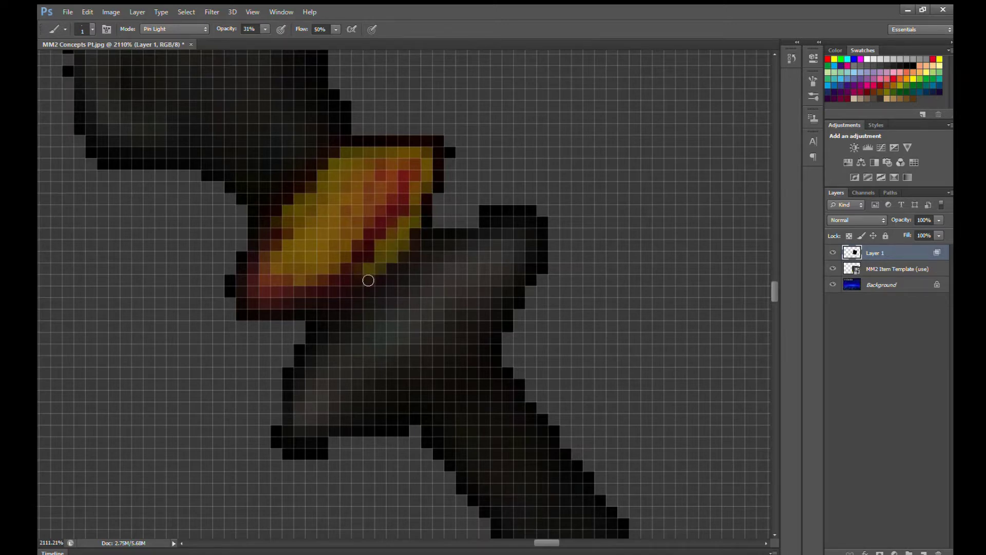
{"action": "mouse_move", "coordinate": [368, 281]}
{"action": "left_mouse_down"}
{"action": "mouse_move", "coordinate": [266, 306]}
{"action": "mouse_move", "coordinate": [255, 287]}
{"action": "mouse_move", "coordinate": [265, 258]}
{"action": "left_mouse_up"}
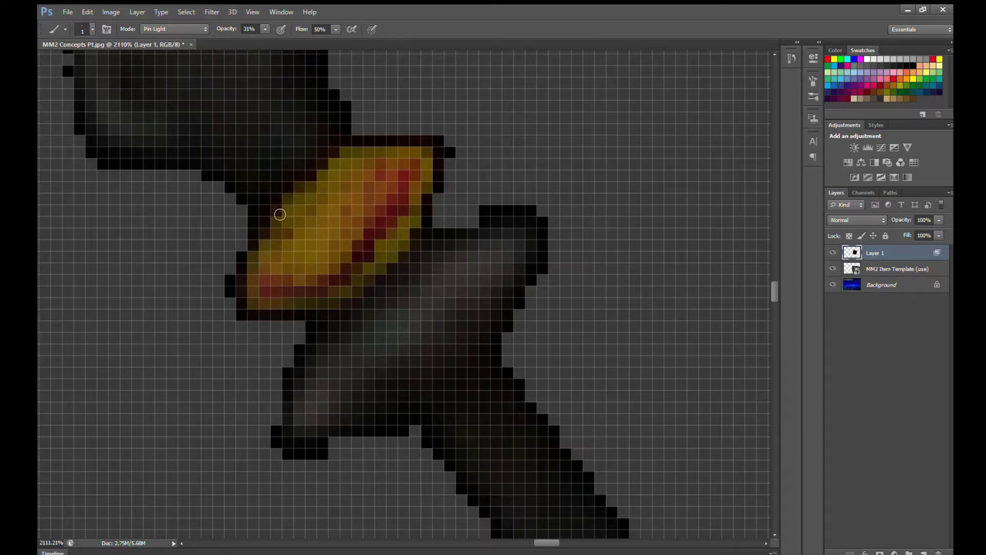
{"action": "mouse_move", "coordinate": [292, 230]}
{"action": "left_mouse_down"}
{"action": "mouse_move", "coordinate": [262, 280]}
{"action": "mouse_move", "coordinate": [278, 297]}
{"action": "mouse_move", "coordinate": [349, 280]}
{"action": "mouse_move", "coordinate": [379, 171]}
{"action": "mouse_move", "coordinate": [416, 182]}
{"action": "mouse_move", "coordinate": [397, 223]}
{"action": "mouse_move", "coordinate": [386, 214]}
{"action": "mouse_move", "coordinate": [397, 183]}
{"action": "left_mouse_up"}
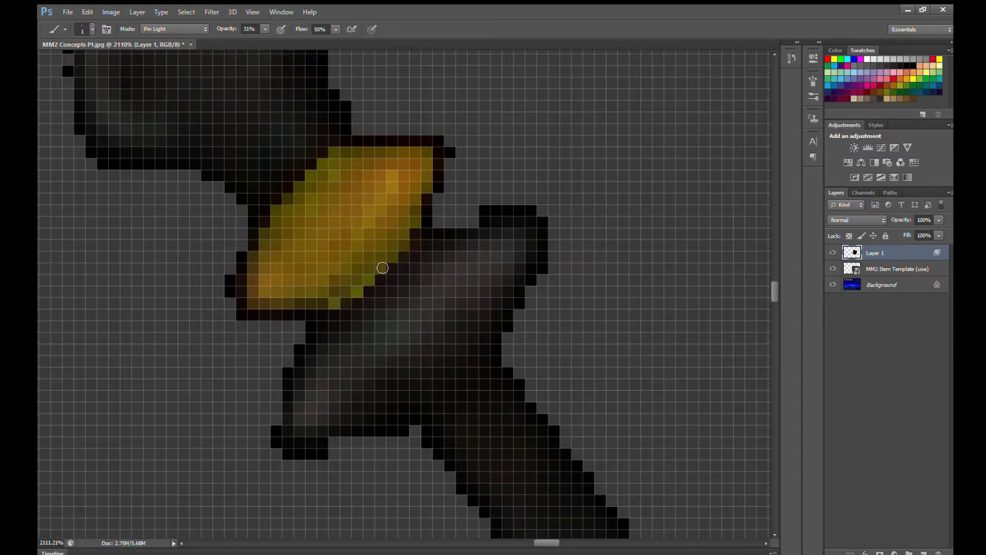
Outline the red membrane of the small lower wing in yellow along its whole edge with the 1 px brush
{"action": "left_click", "coordinate": [45, 337]}
{"action": "left_click_drag", "start_coordinate": [244, 340], "coordinate": [113, 353]}
{"action": "left_click_drag", "start_coordinate": [488, 252], "coordinate": [519, 259]}
{"action": "scroll", "coordinate": [289, 291], "scroll_direction": "down", "scroll_amount": 3}
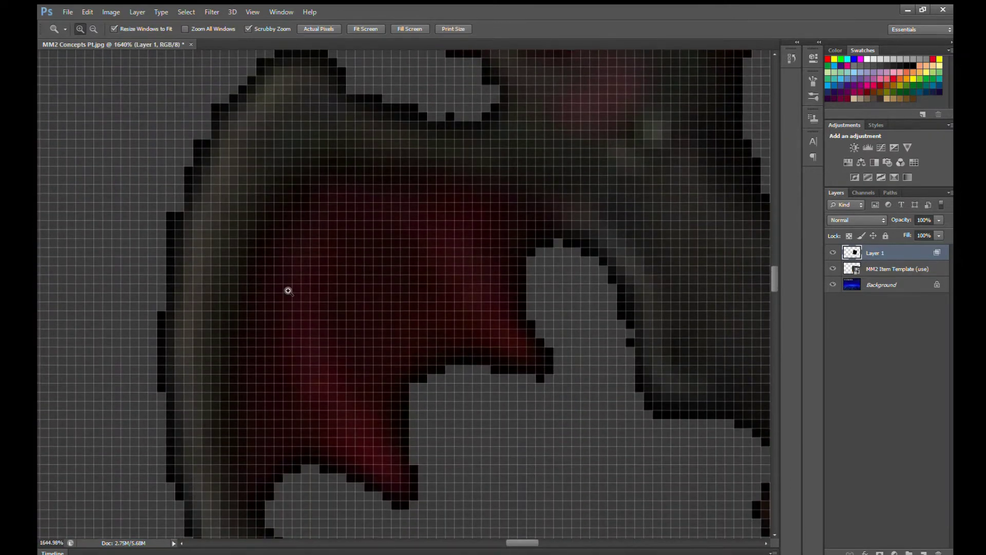
{"action": "key", "text": "b"}
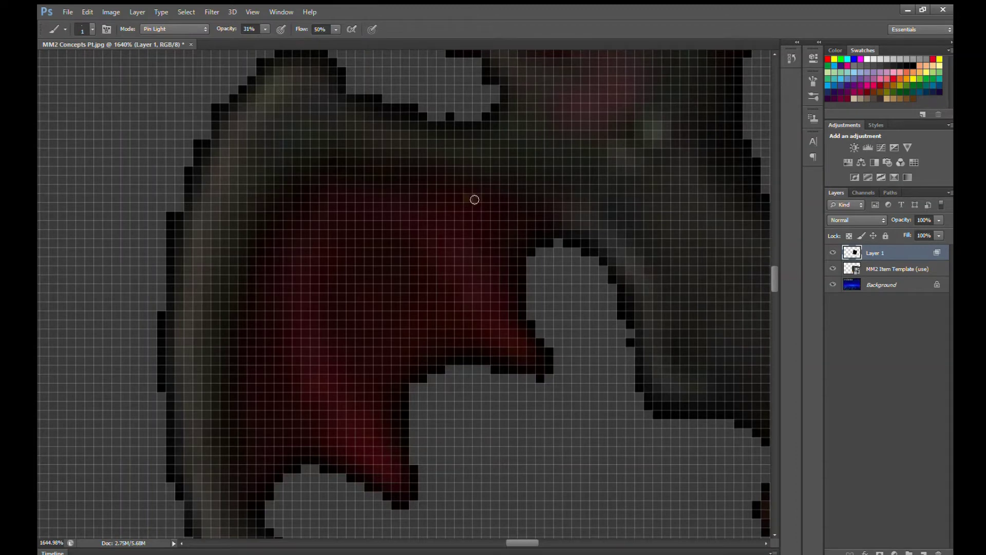
{"action": "mouse_move", "coordinate": [475, 199]}
{"action": "left_mouse_down"}
{"action": "mouse_move", "coordinate": [503, 234]}
{"action": "mouse_move", "coordinate": [508, 300]}
{"action": "left_mouse_up"}
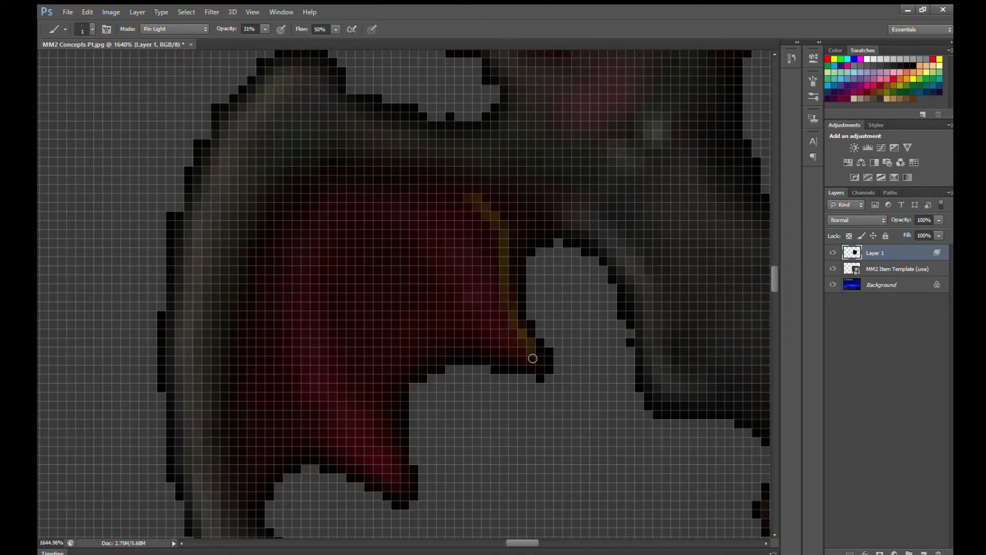
{"action": "left_click_drag", "start_coordinate": [533, 358], "coordinate": [455, 349]}
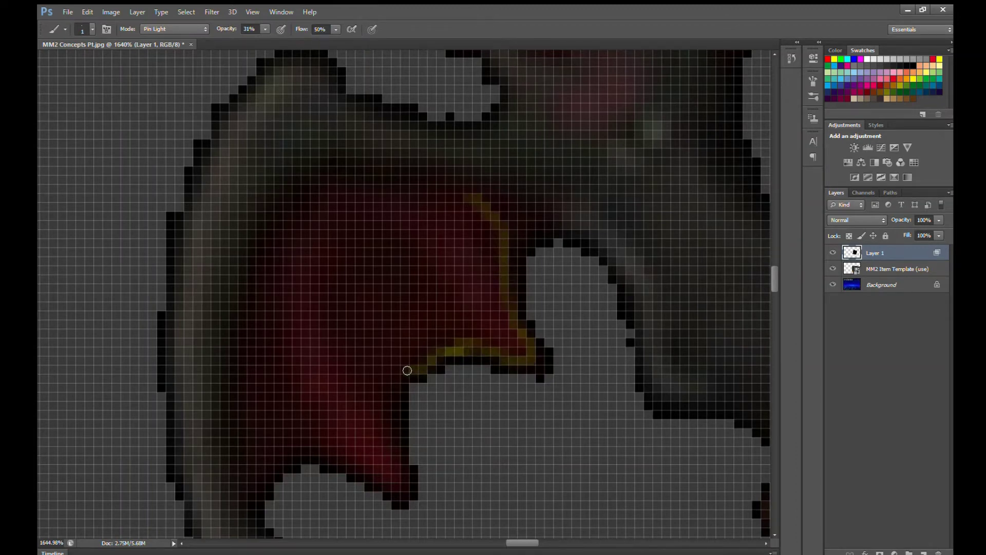
{"action": "left_click_drag", "start_coordinate": [397, 392], "coordinate": [398, 450]}
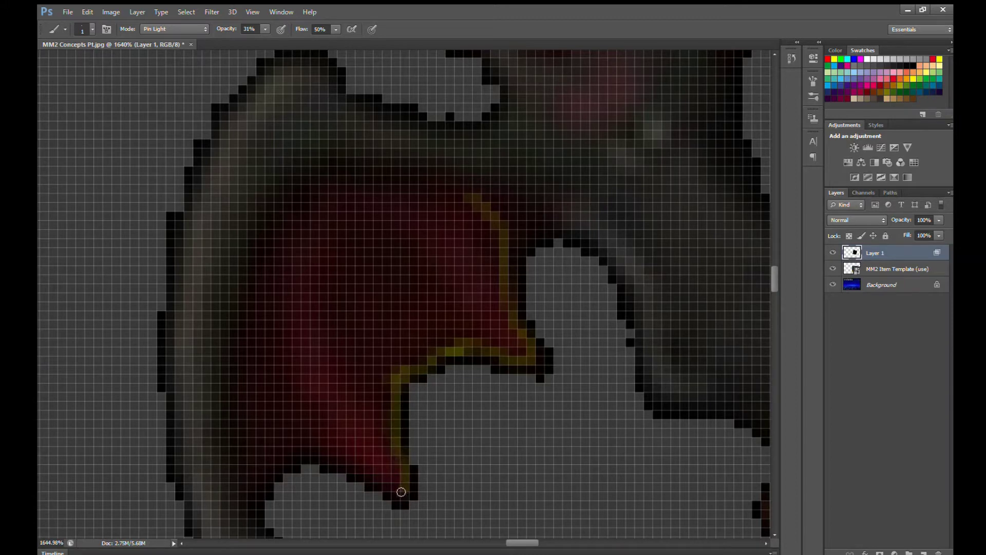
{"action": "mouse_move", "coordinate": [398, 495]}
{"action": "left_mouse_down"}
{"action": "mouse_move", "coordinate": [346, 462]}
{"action": "mouse_move", "coordinate": [297, 450]}
{"action": "mouse_move", "coordinate": [258, 470]}
{"action": "mouse_move", "coordinate": [263, 479]}
{"action": "mouse_move", "coordinate": [251, 492]}
{"action": "mouse_move", "coordinate": [292, 462]}
{"action": "mouse_move", "coordinate": [280, 460]}
{"action": "mouse_move", "coordinate": [246, 510]}
{"action": "mouse_move", "coordinate": [246, 400]}
{"action": "mouse_move", "coordinate": [233, 433]}
{"action": "mouse_move", "coordinate": [241, 290]}
{"action": "mouse_move", "coordinate": [277, 226]}
{"action": "mouse_move", "coordinate": [340, 182]}
{"action": "mouse_move", "coordinate": [329, 181]}
{"action": "mouse_move", "coordinate": [467, 200]}
{"action": "left_mouse_up"}
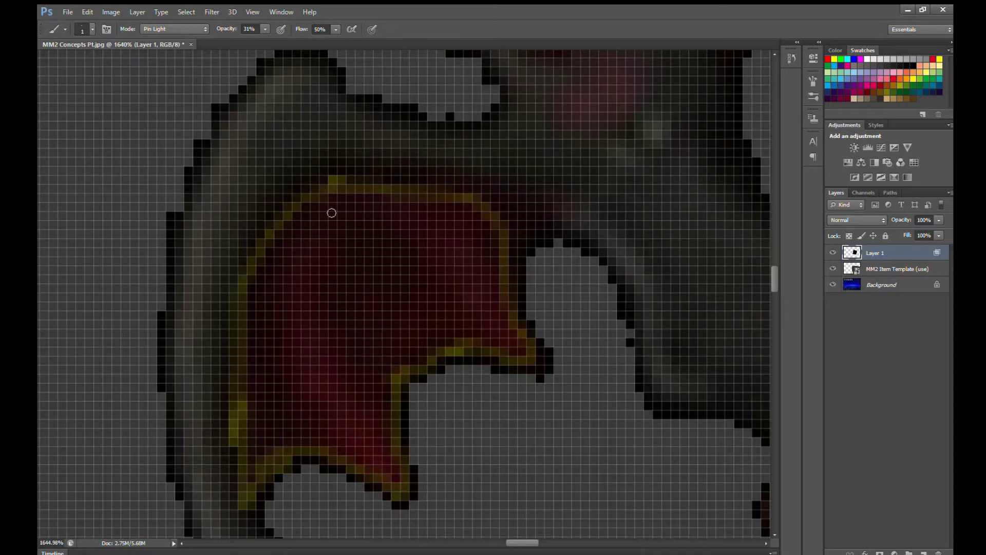
{"action": "left_click_drag", "start_coordinate": [244, 416], "coordinate": [249, 453]}
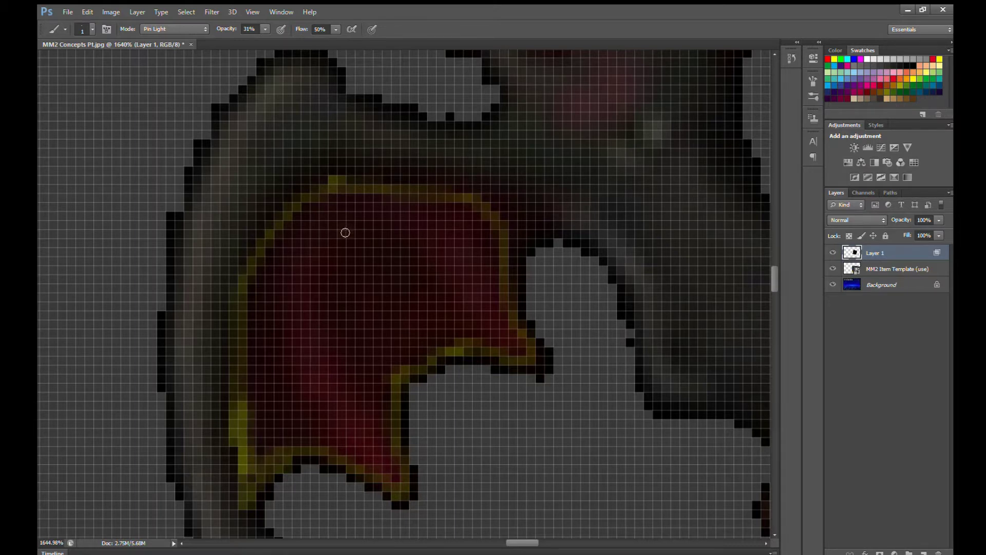
Fill the small wing's outlined membrane with yellow, painting its two bright folds and the dark red areas around them
{"action": "mouse_move", "coordinate": [345, 233]}
{"action": "left_mouse_down"}
{"action": "mouse_move", "coordinate": [327, 323]}
{"action": "mouse_move", "coordinate": [340, 375]}
{"action": "mouse_move", "coordinate": [402, 482]}
{"action": "mouse_move", "coordinate": [355, 458]}
{"action": "mouse_move", "coordinate": [330, 429]}
{"action": "mouse_move", "coordinate": [292, 376]}
{"action": "mouse_move", "coordinate": [281, 338]}
{"action": "mouse_move", "coordinate": [288, 243]}
{"action": "mouse_move", "coordinate": [310, 209]}
{"action": "mouse_move", "coordinate": [337, 194]}
{"action": "mouse_move", "coordinate": [352, 203]}
{"action": "mouse_move", "coordinate": [335, 241]}
{"action": "mouse_move", "coordinate": [322, 217]}
{"action": "mouse_move", "coordinate": [309, 247]}
{"action": "mouse_move", "coordinate": [324, 303]}
{"action": "mouse_move", "coordinate": [299, 316]}
{"action": "mouse_move", "coordinate": [310, 251]}
{"action": "mouse_move", "coordinate": [309, 391]}
{"action": "mouse_move", "coordinate": [288, 348]}
{"action": "mouse_move", "coordinate": [287, 300]}
{"action": "mouse_move", "coordinate": [298, 320]}
{"action": "mouse_move", "coordinate": [310, 309]}
{"action": "mouse_move", "coordinate": [296, 351]}
{"action": "mouse_move", "coordinate": [295, 321]}
{"action": "mouse_move", "coordinate": [305, 365]}
{"action": "mouse_move", "coordinate": [327, 336]}
{"action": "mouse_move", "coordinate": [320, 302]}
{"action": "mouse_move", "coordinate": [327, 359]}
{"action": "mouse_move", "coordinate": [317, 403]}
{"action": "mouse_move", "coordinate": [324, 372]}
{"action": "mouse_move", "coordinate": [331, 414]}
{"action": "mouse_move", "coordinate": [353, 440]}
{"action": "mouse_move", "coordinate": [332, 378]}
{"action": "mouse_move", "coordinate": [369, 464]}
{"action": "mouse_move", "coordinate": [391, 469]}
{"action": "mouse_move", "coordinate": [364, 425]}
{"action": "left_mouse_up"}
{"action": "mouse_move", "coordinate": [475, 233]}
{"action": "left_mouse_down"}
{"action": "mouse_move", "coordinate": [489, 291]}
{"action": "mouse_move", "coordinate": [522, 350]}
{"action": "mouse_move", "coordinate": [487, 342]}
{"action": "mouse_move", "coordinate": [462, 319]}
{"action": "mouse_move", "coordinate": [432, 220]}
{"action": "mouse_move", "coordinate": [455, 205]}
{"action": "mouse_move", "coordinate": [460, 218]}
{"action": "mouse_move", "coordinate": [449, 206]}
{"action": "mouse_move", "coordinate": [444, 252]}
{"action": "mouse_move", "coordinate": [444, 229]}
{"action": "mouse_move", "coordinate": [455, 239]}
{"action": "mouse_move", "coordinate": [461, 219]}
{"action": "mouse_move", "coordinate": [457, 282]}
{"action": "mouse_move", "coordinate": [448, 249]}
{"action": "mouse_move", "coordinate": [449, 234]}
{"action": "mouse_move", "coordinate": [460, 275]}
{"action": "mouse_move", "coordinate": [472, 268]}
{"action": "mouse_move", "coordinate": [484, 306]}
{"action": "left_mouse_up"}
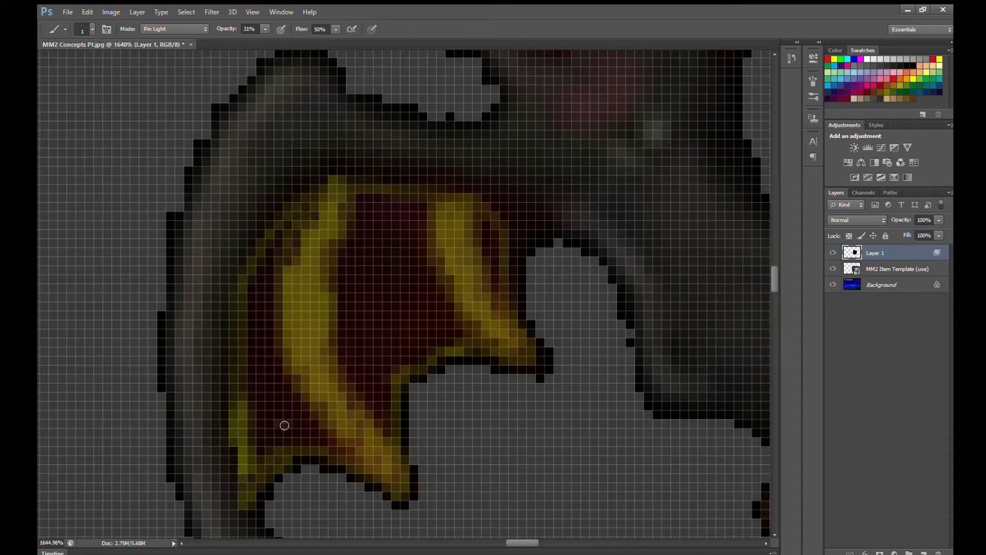
{"action": "mouse_move", "coordinate": [285, 425]}
{"action": "left_mouse_down"}
{"action": "mouse_move", "coordinate": [265, 392]}
{"action": "mouse_move", "coordinate": [288, 242]}
{"action": "left_mouse_up"}
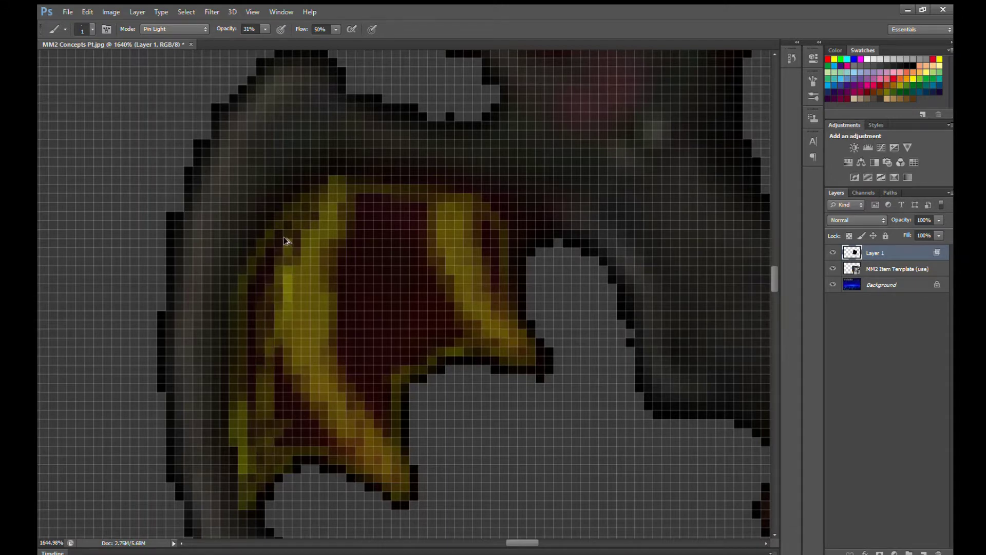
{"action": "key", "text": "ctrl+z"}
{"action": "mouse_move", "coordinate": [262, 447]}
{"action": "left_mouse_down"}
{"action": "mouse_move", "coordinate": [255, 369]}
{"action": "mouse_move", "coordinate": [274, 235]}
{"action": "mouse_move", "coordinate": [249, 319]}
{"action": "mouse_move", "coordinate": [270, 273]}
{"action": "mouse_move", "coordinate": [273, 444]}
{"action": "mouse_move", "coordinate": [261, 322]}
{"action": "mouse_move", "coordinate": [260, 382]}
{"action": "mouse_move", "coordinate": [281, 451]}
{"action": "mouse_move", "coordinate": [278, 358]}
{"action": "mouse_move", "coordinate": [287, 428]}
{"action": "mouse_move", "coordinate": [287, 380]}
{"action": "mouse_move", "coordinate": [295, 448]}
{"action": "mouse_move", "coordinate": [299, 398]}
{"action": "mouse_move", "coordinate": [308, 446]}
{"action": "left_mouse_up"}
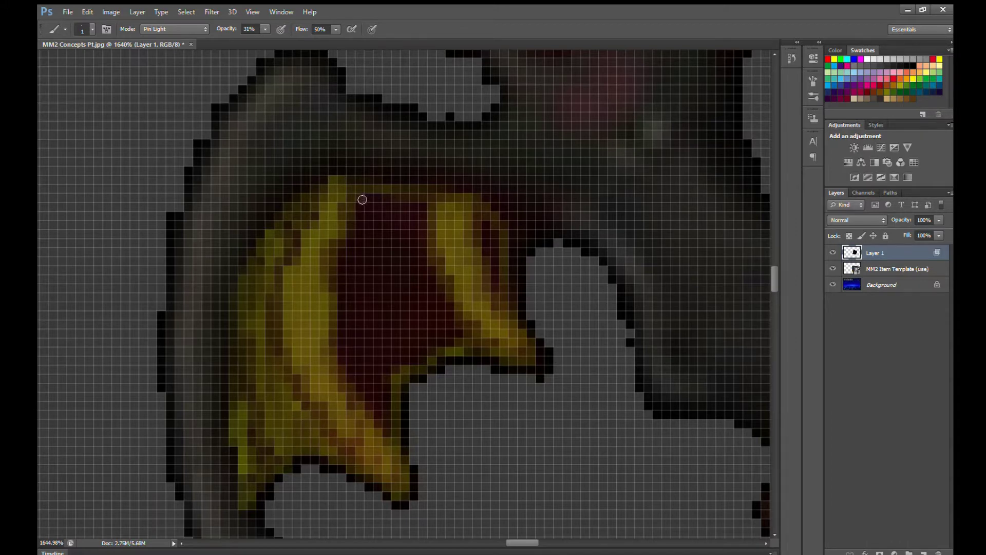
{"action": "mouse_move", "coordinate": [363, 200]}
{"action": "left_mouse_down"}
{"action": "mouse_move", "coordinate": [420, 246]}
{"action": "mouse_move", "coordinate": [437, 325]}
{"action": "mouse_move", "coordinate": [395, 378]}
{"action": "mouse_move", "coordinate": [385, 434]}
{"action": "mouse_move", "coordinate": [344, 355]}
{"action": "mouse_move", "coordinate": [340, 301]}
{"action": "mouse_move", "coordinate": [355, 234]}
{"action": "mouse_move", "coordinate": [372, 217]}
{"action": "mouse_move", "coordinate": [404, 246]}
{"action": "mouse_move", "coordinate": [393, 366]}
{"action": "mouse_move", "coordinate": [364, 358]}
{"action": "mouse_move", "coordinate": [383, 256]}
{"action": "mouse_move", "coordinate": [371, 243]}
{"action": "mouse_move", "coordinate": [388, 244]}
{"action": "mouse_move", "coordinate": [355, 294]}
{"action": "mouse_move", "coordinate": [360, 257]}
{"action": "mouse_move", "coordinate": [351, 323]}
{"action": "mouse_move", "coordinate": [362, 379]}
{"action": "mouse_move", "coordinate": [394, 356]}
{"action": "mouse_move", "coordinate": [388, 318]}
{"action": "mouse_move", "coordinate": [402, 297]}
{"action": "mouse_move", "coordinate": [381, 264]}
{"action": "mouse_move", "coordinate": [381, 277]}
{"action": "mouse_move", "coordinate": [396, 248]}
{"action": "mouse_move", "coordinate": [415, 302]}
{"action": "mouse_move", "coordinate": [406, 333]}
{"action": "mouse_move", "coordinate": [391, 335]}
{"action": "mouse_move", "coordinate": [427, 311]}
{"action": "mouse_move", "coordinate": [427, 274]}
{"action": "mouse_move", "coordinate": [457, 326]}
{"action": "mouse_move", "coordinate": [440, 317]}
{"action": "mouse_move", "coordinate": [385, 213]}
{"action": "mouse_move", "coordinate": [422, 217]}
{"action": "mouse_move", "coordinate": [379, 203]}
{"action": "mouse_move", "coordinate": [355, 209]}
{"action": "left_mouse_up"}
{"action": "left_click_drag", "start_coordinate": [490, 229], "coordinate": [496, 273]}
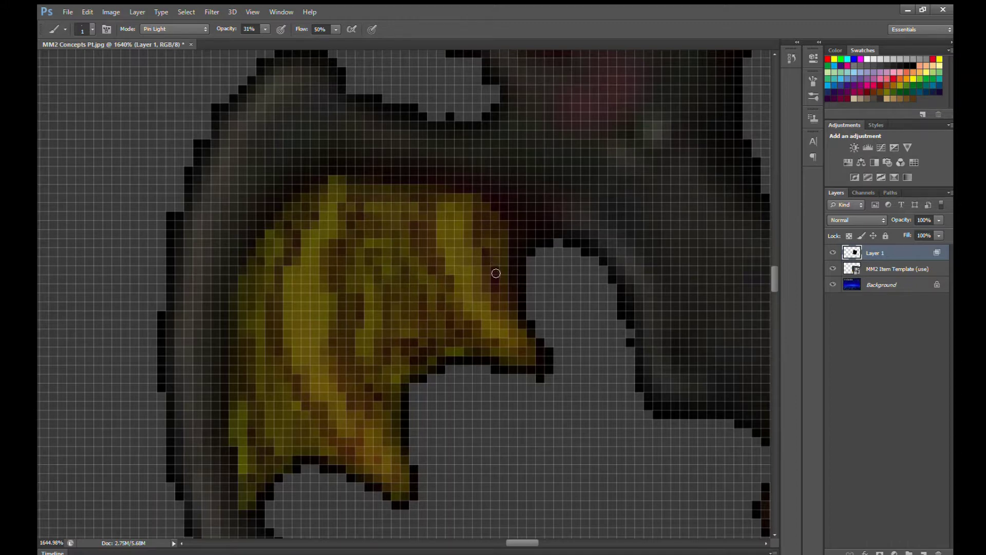
Paint a second pass of yellow over the small wing's membrane to cover the remaining dark and reddish pixels
{"action": "left_click", "coordinate": [53, 360]}
{"action": "mouse_move", "coordinate": [425, 424]}
{"action": "left_mouse_down"}
{"action": "mouse_move", "coordinate": [300, 431]}
{"action": "mouse_move", "coordinate": [429, 410]}
{"action": "left_mouse_up"}
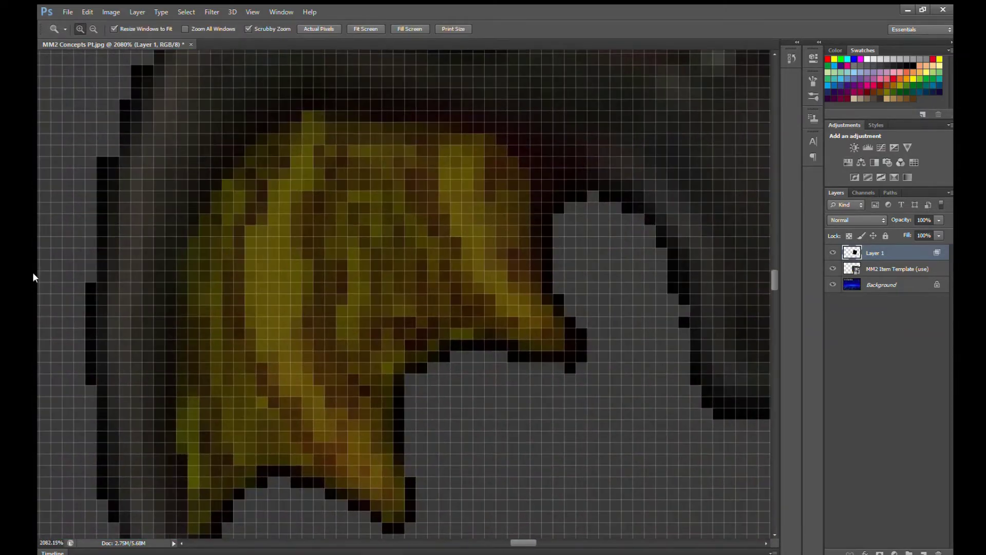
{"action": "key", "text": "b"}
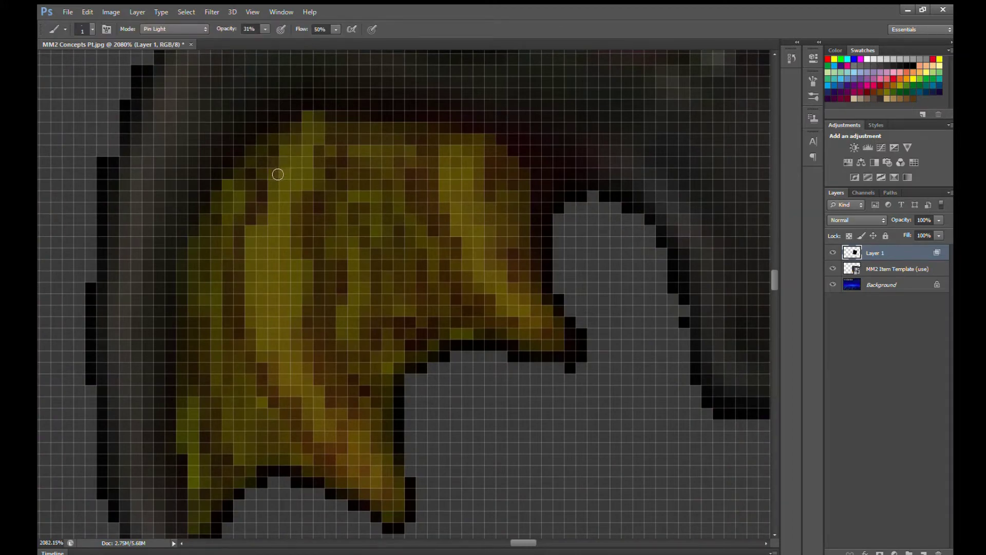
{"action": "mouse_move", "coordinate": [243, 235]}
{"action": "left_mouse_down"}
{"action": "mouse_move", "coordinate": [237, 333]}
{"action": "mouse_move", "coordinate": [248, 364]}
{"action": "mouse_move", "coordinate": [328, 467]}
{"action": "mouse_move", "coordinate": [361, 420]}
{"action": "mouse_move", "coordinate": [328, 387]}
{"action": "mouse_move", "coordinate": [312, 314]}
{"action": "mouse_move", "coordinate": [312, 209]}
{"action": "mouse_move", "coordinate": [335, 154]}
{"action": "mouse_move", "coordinate": [318, 240]}
{"action": "mouse_move", "coordinate": [327, 339]}
{"action": "mouse_move", "coordinate": [336, 340]}
{"action": "mouse_move", "coordinate": [338, 275]}
{"action": "mouse_move", "coordinate": [359, 388]}
{"action": "mouse_move", "coordinate": [382, 387]}
{"action": "mouse_move", "coordinate": [415, 337]}
{"action": "mouse_move", "coordinate": [510, 323]}
{"action": "mouse_move", "coordinate": [520, 248]}
{"action": "mouse_move", "coordinate": [498, 163]}
{"action": "mouse_move", "coordinate": [493, 197]}
{"action": "mouse_move", "coordinate": [440, 142]}
{"action": "mouse_move", "coordinate": [351, 134]}
{"action": "mouse_move", "coordinate": [338, 163]}
{"action": "mouse_move", "coordinate": [419, 176]}
{"action": "mouse_move", "coordinate": [428, 211]}
{"action": "mouse_move", "coordinate": [425, 145]}
{"action": "mouse_move", "coordinate": [441, 233]}
{"action": "mouse_move", "coordinate": [474, 305]}
{"action": "mouse_move", "coordinate": [352, 406]}
{"action": "mouse_move", "coordinate": [430, 300]}
{"action": "mouse_move", "coordinate": [453, 289]}
{"action": "mouse_move", "coordinate": [421, 276]}
{"action": "mouse_move", "coordinate": [364, 224]}
{"action": "mouse_move", "coordinate": [338, 234]}
{"action": "mouse_move", "coordinate": [292, 294]}
{"action": "left_mouse_up"}
{"action": "mouse_move", "coordinate": [208, 506]}
{"action": "left_mouse_down"}
{"action": "mouse_move", "coordinate": [223, 246]}
{"action": "mouse_move", "coordinate": [273, 436]}
{"action": "mouse_move", "coordinate": [338, 448]}
{"action": "mouse_move", "coordinate": [436, 288]}
{"action": "mouse_move", "coordinate": [345, 163]}
{"action": "mouse_move", "coordinate": [535, 290]}
{"action": "left_mouse_up"}
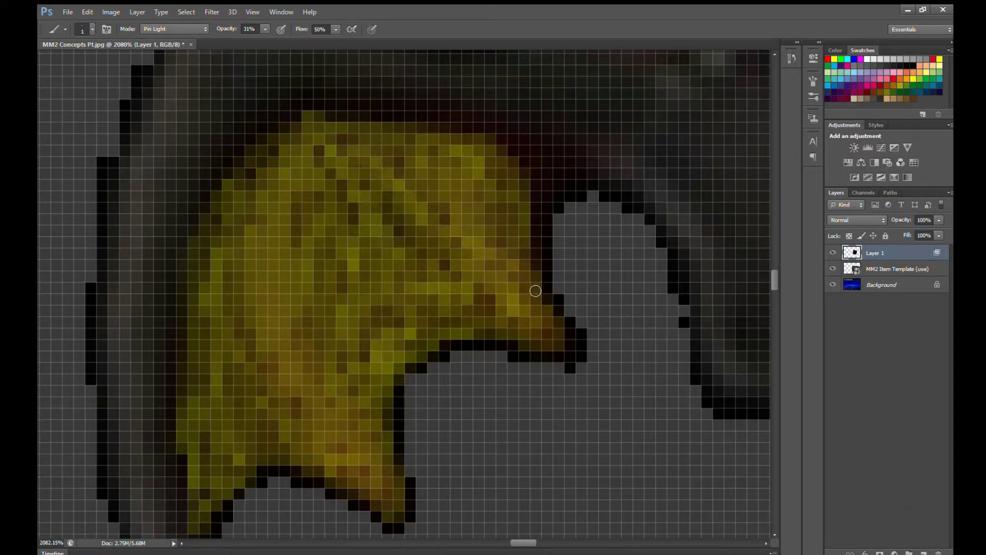
{"action": "left_click", "coordinate": [46, 355]}
{"action": "left_click_drag", "start_coordinate": [281, 389], "coordinate": [135, 389]}
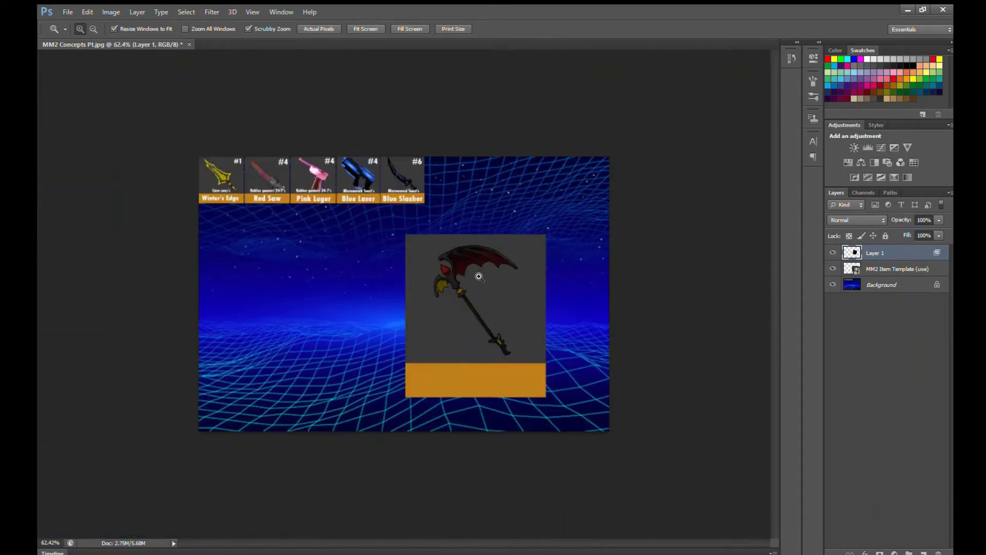
{"action": "left_click_drag", "start_coordinate": [478, 223], "coordinate": [545, 155]}
{"action": "left_click_drag", "start_coordinate": [353, 481], "coordinate": [440, 385]}
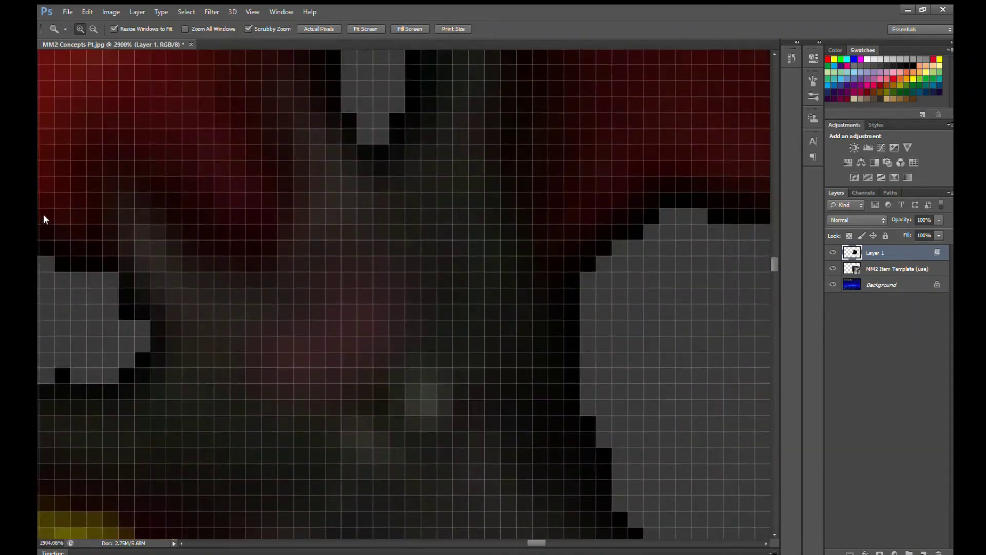
{"action": "key", "text": "g"}
{"action": "left_click", "coordinate": [296, 363]}
{"action": "key", "text": "ctrl+z"}
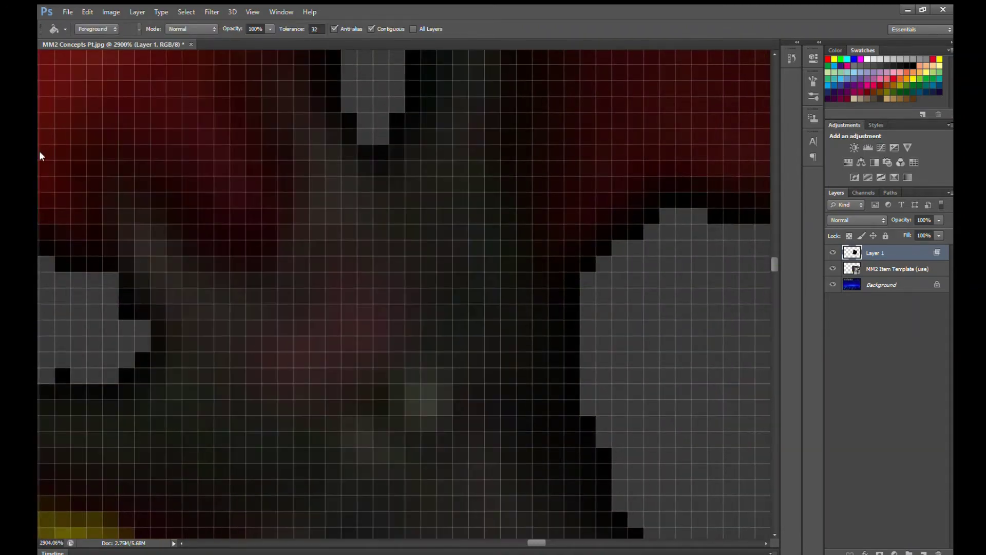
Paint the faint pinkish patch on the scythe's head, just below the pointed red gem, yellow with the 1 px brush
{"action": "key", "text": "b"}
{"action": "mouse_move", "coordinate": [306, 352]}
{"action": "left_mouse_down"}
{"action": "mouse_move", "coordinate": [287, 372]}
{"action": "mouse_move", "coordinate": [295, 369]}
{"action": "mouse_move", "coordinate": [274, 355]}
{"action": "left_mouse_up"}
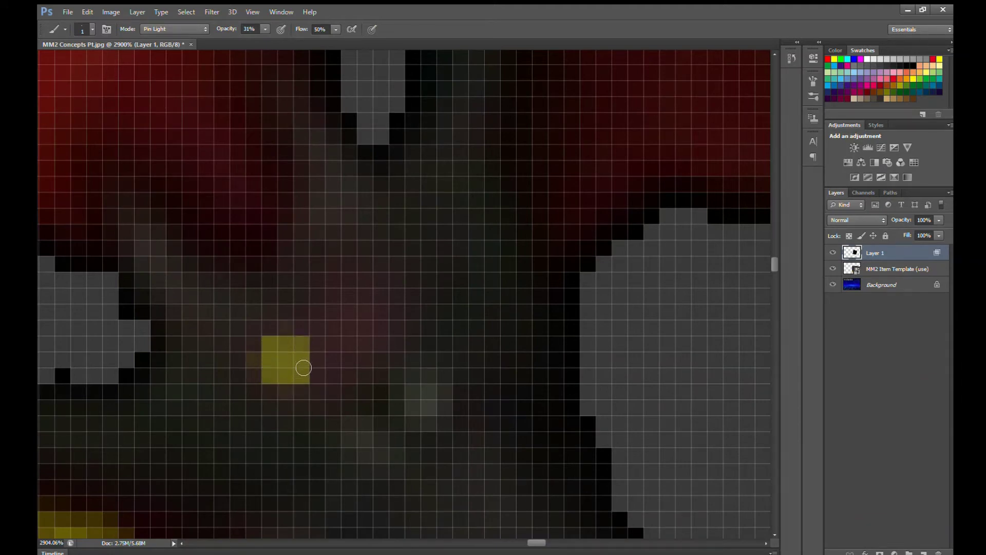
{"action": "mouse_move", "coordinate": [334, 348]}
{"action": "left_mouse_down"}
{"action": "mouse_move", "coordinate": [340, 321]}
{"action": "mouse_move", "coordinate": [334, 336]}
{"action": "mouse_move", "coordinate": [365, 343]}
{"action": "mouse_move", "coordinate": [365, 314]}
{"action": "mouse_move", "coordinate": [339, 342]}
{"action": "left_mouse_up"}
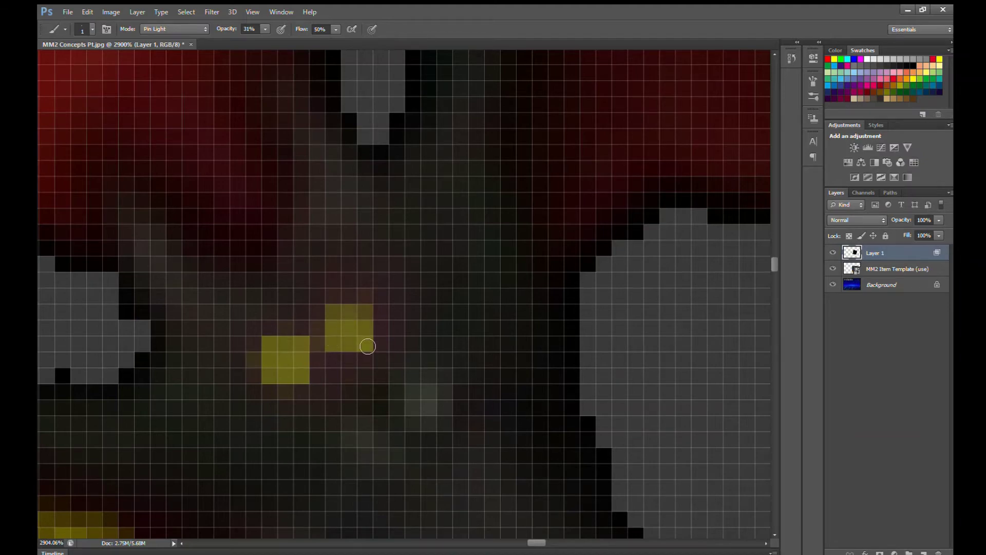
{"action": "left_click", "coordinate": [55, 340]}
{"action": "mouse_move", "coordinate": [205, 378]}
{"action": "left_mouse_down"}
{"action": "mouse_move", "coordinate": [55, 398]}
{"action": "mouse_move", "coordinate": [172, 385]}
{"action": "mouse_move", "coordinate": [45, 353]}
{"action": "left_mouse_up"}
{"action": "key", "text": "b"}
{"action": "mouse_move", "coordinate": [259, 341]}
{"action": "left_mouse_down"}
{"action": "mouse_move", "coordinate": [266, 374]}
{"action": "mouse_move", "coordinate": [282, 400]}
{"action": "mouse_move", "coordinate": [329, 393]}
{"action": "mouse_move", "coordinate": [419, 342]}
{"action": "mouse_move", "coordinate": [416, 303]}
{"action": "mouse_move", "coordinate": [362, 275]}
{"action": "mouse_move", "coordinate": [336, 287]}
{"action": "mouse_move", "coordinate": [332, 321]}
{"action": "mouse_move", "coordinate": [271, 330]}
{"action": "mouse_move", "coordinate": [350, 368]}
{"action": "mouse_move", "coordinate": [404, 335]}
{"action": "mouse_move", "coordinate": [403, 313]}
{"action": "mouse_move", "coordinate": [361, 292]}
{"action": "mouse_move", "coordinate": [404, 276]}
{"action": "mouse_move", "coordinate": [350, 293]}
{"action": "left_mouse_up"}
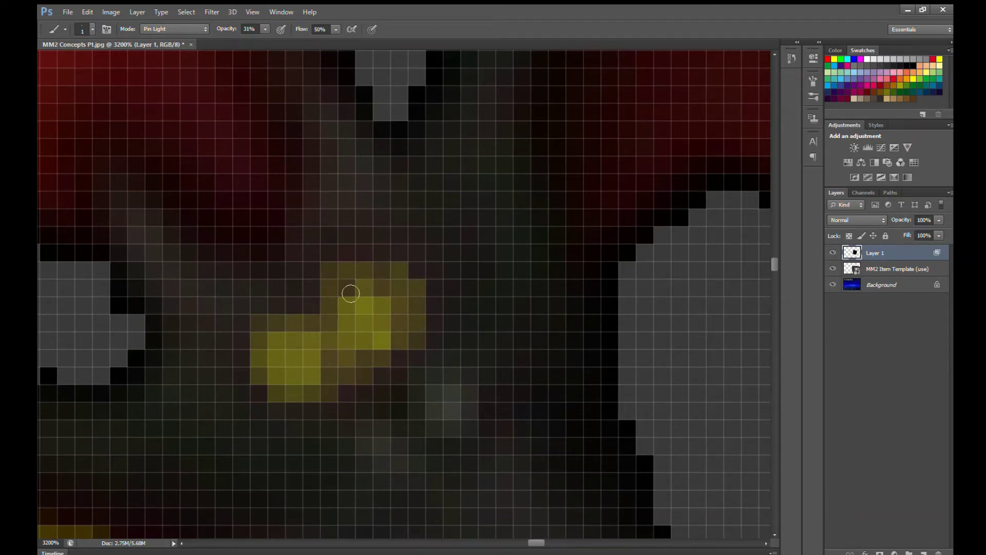
Outline the pointed red gem on the scythe's head in yellow, following its edge and the notched lower border
{"action": "left_click", "coordinate": [41, 342]}
{"action": "left_click_drag", "start_coordinate": [277, 389], "coordinate": [115, 400]}
{"action": "left_click_drag", "start_coordinate": [436, 253], "coordinate": [515, 200]}
{"action": "scroll", "coordinate": [519, 350], "scroll_direction": "down", "scroll_amount": 1}
{"action": "scroll", "coordinate": [519, 352], "scroll_direction": "up", "scroll_amount": 1}
{"action": "left_click_drag", "start_coordinate": [520, 353], "coordinate": [591, 273]}
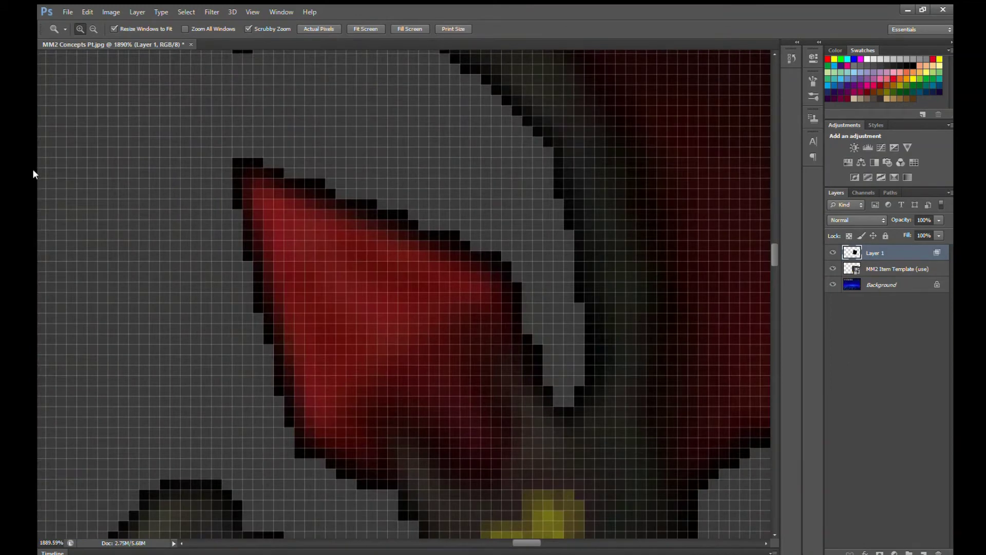
{"action": "key", "text": "b"}
{"action": "left_click_drag", "start_coordinate": [256, 212], "coordinate": [273, 312]}
{"action": "mouse_move", "coordinate": [284, 346]}
{"action": "left_mouse_down"}
{"action": "mouse_move", "coordinate": [313, 441]}
{"action": "mouse_move", "coordinate": [394, 476]}
{"action": "mouse_move", "coordinate": [403, 418]}
{"action": "mouse_move", "coordinate": [432, 460]}
{"action": "mouse_move", "coordinate": [459, 473]}
{"action": "mouse_move", "coordinate": [495, 472]}
{"action": "mouse_move", "coordinate": [508, 438]}
{"action": "mouse_move", "coordinate": [504, 401]}
{"action": "mouse_move", "coordinate": [478, 340]}
{"action": "mouse_move", "coordinate": [506, 360]}
{"action": "mouse_move", "coordinate": [498, 282]}
{"action": "mouse_move", "coordinate": [506, 287]}
{"action": "mouse_move", "coordinate": [467, 255]}
{"action": "mouse_move", "coordinate": [256, 174]}
{"action": "left_mouse_up"}
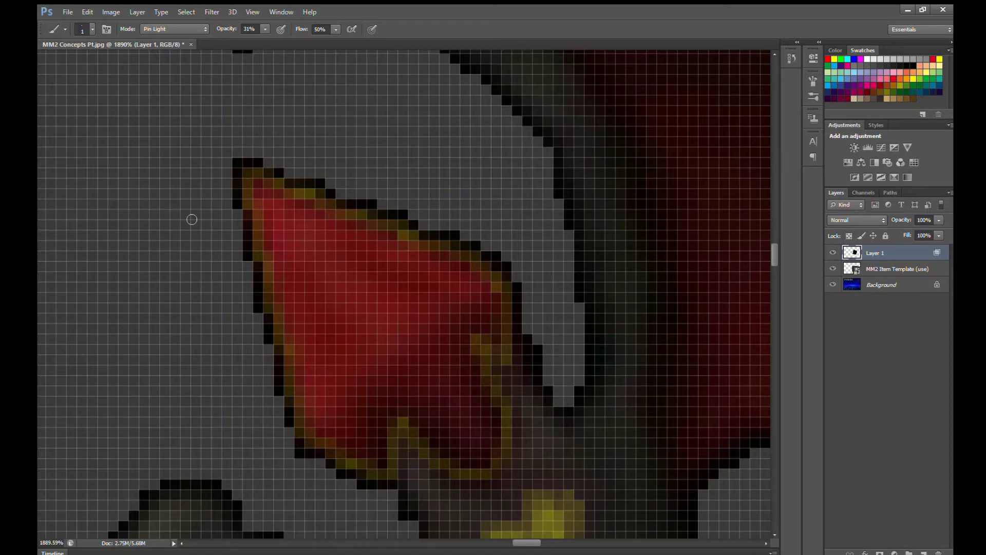
Fill the outlined pointed red gem on the scythe's head with yellow, covering its bright faces and the dark lower part
{"action": "mouse_move", "coordinate": [266, 207]}
{"action": "left_mouse_down"}
{"action": "mouse_move", "coordinate": [288, 248]}
{"action": "mouse_move", "coordinate": [332, 284]}
{"action": "mouse_move", "coordinate": [328, 319]}
{"action": "mouse_move", "coordinate": [357, 338]}
{"action": "mouse_move", "coordinate": [383, 462]}
{"action": "mouse_move", "coordinate": [367, 453]}
{"action": "mouse_move", "coordinate": [386, 435]}
{"action": "mouse_move", "coordinate": [369, 429]}
{"action": "mouse_move", "coordinate": [385, 422]}
{"action": "mouse_move", "coordinate": [389, 397]}
{"action": "mouse_move", "coordinate": [339, 441]}
{"action": "mouse_move", "coordinate": [349, 374]}
{"action": "mouse_move", "coordinate": [355, 460]}
{"action": "mouse_move", "coordinate": [361, 418]}
{"action": "mouse_move", "coordinate": [339, 389]}
{"action": "mouse_move", "coordinate": [330, 423]}
{"action": "mouse_move", "coordinate": [328, 338]}
{"action": "mouse_move", "coordinate": [324, 427]}
{"action": "mouse_move", "coordinate": [325, 257]}
{"action": "mouse_move", "coordinate": [320, 419]}
{"action": "mouse_move", "coordinate": [327, 337]}
{"action": "mouse_move", "coordinate": [316, 221]}
{"action": "mouse_move", "coordinate": [278, 204]}
{"action": "mouse_move", "coordinate": [265, 248]}
{"action": "mouse_move", "coordinate": [281, 215]}
{"action": "mouse_move", "coordinate": [283, 291]}
{"action": "mouse_move", "coordinate": [283, 212]}
{"action": "mouse_move", "coordinate": [277, 280]}
{"action": "mouse_move", "coordinate": [291, 219]}
{"action": "mouse_move", "coordinate": [295, 360]}
{"action": "mouse_move", "coordinate": [289, 225]}
{"action": "mouse_move", "coordinate": [293, 205]}
{"action": "mouse_move", "coordinate": [298, 222]}
{"action": "mouse_move", "coordinate": [301, 210]}
{"action": "mouse_move", "coordinate": [298, 386]}
{"action": "mouse_move", "coordinate": [299, 270]}
{"action": "left_mouse_up"}
{"action": "mouse_move", "coordinate": [311, 215]}
{"action": "left_mouse_down"}
{"action": "mouse_move", "coordinate": [309, 421]}
{"action": "mouse_move", "coordinate": [311, 260]}
{"action": "mouse_move", "coordinate": [319, 218]}
{"action": "mouse_move", "coordinate": [323, 289]}
{"action": "mouse_move", "coordinate": [334, 304]}
{"action": "mouse_move", "coordinate": [332, 215]}
{"action": "mouse_move", "coordinate": [346, 334]}
{"action": "mouse_move", "coordinate": [356, 303]}
{"action": "mouse_move", "coordinate": [346, 224]}
{"action": "mouse_move", "coordinate": [349, 268]}
{"action": "mouse_move", "coordinate": [365, 275]}
{"action": "mouse_move", "coordinate": [375, 382]}
{"action": "mouse_move", "coordinate": [390, 361]}
{"action": "mouse_move", "coordinate": [405, 389]}
{"action": "mouse_move", "coordinate": [439, 347]}
{"action": "mouse_move", "coordinate": [474, 392]}
{"action": "mouse_move", "coordinate": [487, 460]}
{"action": "mouse_move", "coordinate": [466, 448]}
{"action": "mouse_move", "coordinate": [461, 423]}
{"action": "mouse_move", "coordinate": [448, 441]}
{"action": "mouse_move", "coordinate": [440, 431]}
{"action": "mouse_move", "coordinate": [466, 419]}
{"action": "left_mouse_up"}
{"action": "mouse_move", "coordinate": [484, 311]}
{"action": "left_mouse_down"}
{"action": "mouse_move", "coordinate": [499, 297]}
{"action": "mouse_move", "coordinate": [497, 329]}
{"action": "mouse_move", "coordinate": [483, 277]}
{"action": "mouse_move", "coordinate": [447, 320]}
{"action": "mouse_move", "coordinate": [381, 314]}
{"action": "mouse_move", "coordinate": [393, 334]}
{"action": "mouse_move", "coordinate": [416, 290]}
{"action": "mouse_move", "coordinate": [421, 326]}
{"action": "mouse_move", "coordinate": [466, 276]}
{"action": "mouse_move", "coordinate": [428, 282]}
{"action": "mouse_move", "coordinate": [470, 283]}
{"action": "mouse_move", "coordinate": [444, 307]}
{"action": "mouse_move", "coordinate": [448, 284]}
{"action": "mouse_move", "coordinate": [471, 269]}
{"action": "mouse_move", "coordinate": [424, 271]}
{"action": "mouse_move", "coordinate": [420, 253]}
{"action": "mouse_move", "coordinate": [430, 284]}
{"action": "mouse_move", "coordinate": [398, 244]}
{"action": "mouse_move", "coordinate": [427, 250]}
{"action": "mouse_move", "coordinate": [392, 267]}
{"action": "mouse_move", "coordinate": [390, 234]}
{"action": "mouse_move", "coordinate": [391, 276]}
{"action": "mouse_move", "coordinate": [391, 229]}
{"action": "mouse_move", "coordinate": [352, 225]}
{"action": "mouse_move", "coordinate": [365, 262]}
{"action": "mouse_move", "coordinate": [373, 267]}
{"action": "mouse_move", "coordinate": [370, 237]}
{"action": "mouse_move", "coordinate": [474, 331]}
{"action": "left_mouse_up"}
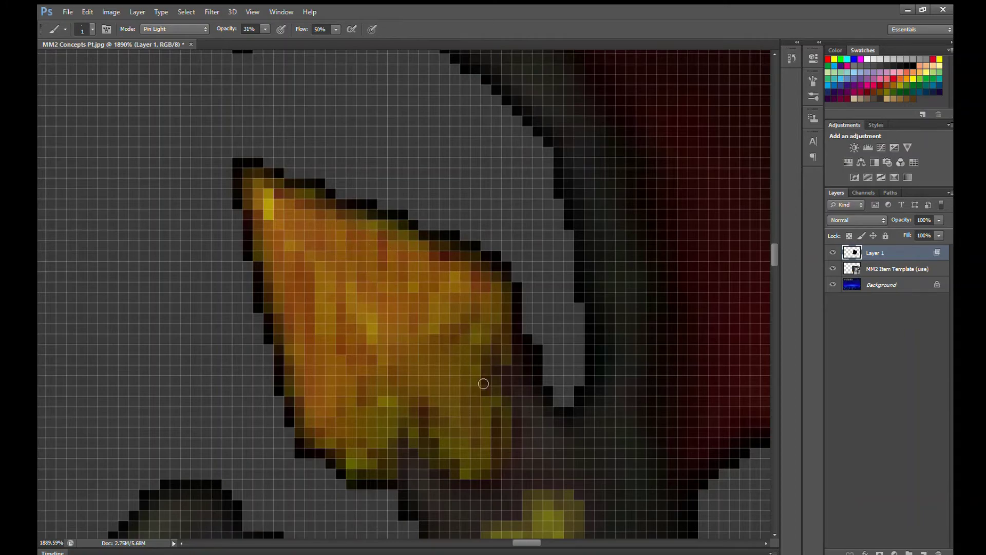
Paint a second pass of yellow over the pointed gem to even out the remaining reddish-orange pixels
{"action": "key", "text": "z"}
{"action": "mouse_move", "coordinate": [299, 360]}
{"action": "left_mouse_down"}
{"action": "mouse_move", "coordinate": [157, 361]}
{"action": "mouse_move", "coordinate": [313, 310]}
{"action": "left_mouse_up"}
{"action": "key", "text": "b"}
{"action": "mouse_move", "coordinate": [308, 200]}
{"action": "left_mouse_down"}
{"action": "mouse_move", "coordinate": [307, 230]}
{"action": "mouse_move", "coordinate": [324, 256]}
{"action": "mouse_move", "coordinate": [320, 377]}
{"action": "mouse_move", "coordinate": [290, 321]}
{"action": "mouse_move", "coordinate": [283, 229]}
{"action": "mouse_move", "coordinate": [306, 309]}
{"action": "mouse_move", "coordinate": [308, 238]}
{"action": "mouse_move", "coordinate": [323, 202]}
{"action": "mouse_move", "coordinate": [374, 338]}
{"action": "mouse_move", "coordinate": [371, 289]}
{"action": "mouse_move", "coordinate": [403, 173]}
{"action": "mouse_move", "coordinate": [397, 162]}
{"action": "mouse_move", "coordinate": [373, 214]}
{"action": "mouse_move", "coordinate": [298, 153]}
{"action": "mouse_move", "coordinate": [363, 173]}
{"action": "mouse_move", "coordinate": [279, 170]}
{"action": "mouse_move", "coordinate": [270, 214]}
{"action": "left_mouse_up"}
{"action": "mouse_move", "coordinate": [433, 188]}
{"action": "left_mouse_down"}
{"action": "mouse_move", "coordinate": [471, 237]}
{"action": "mouse_move", "coordinate": [522, 203]}
{"action": "mouse_move", "coordinate": [556, 201]}
{"action": "mouse_move", "coordinate": [540, 195]}
{"action": "mouse_move", "coordinate": [587, 220]}
{"action": "mouse_move", "coordinate": [596, 250]}
{"action": "left_mouse_up"}
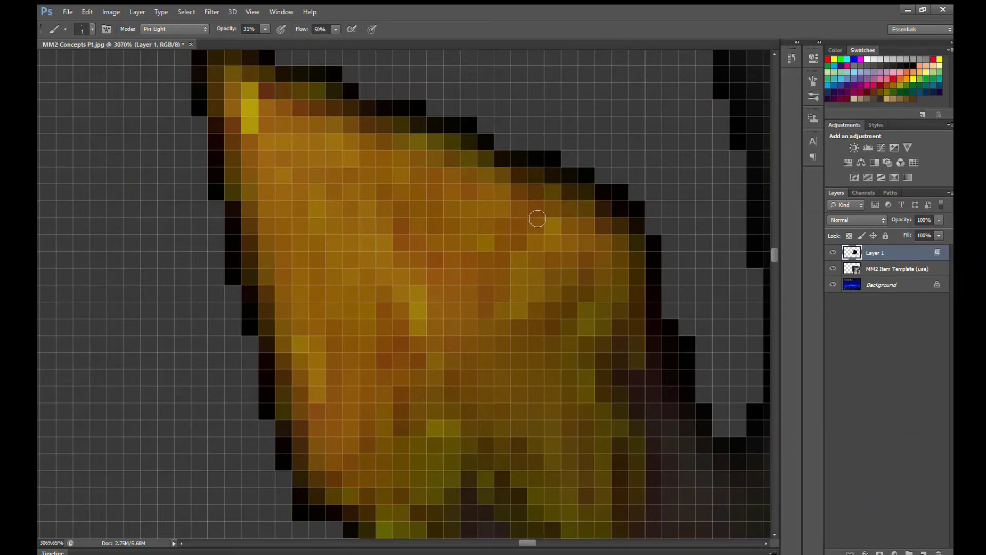
{"action": "mouse_move", "coordinate": [537, 219]}
{"action": "left_mouse_down"}
{"action": "mouse_move", "coordinate": [405, 427]}
{"action": "mouse_move", "coordinate": [418, 360]}
{"action": "mouse_move", "coordinate": [395, 361]}
{"action": "left_mouse_up"}
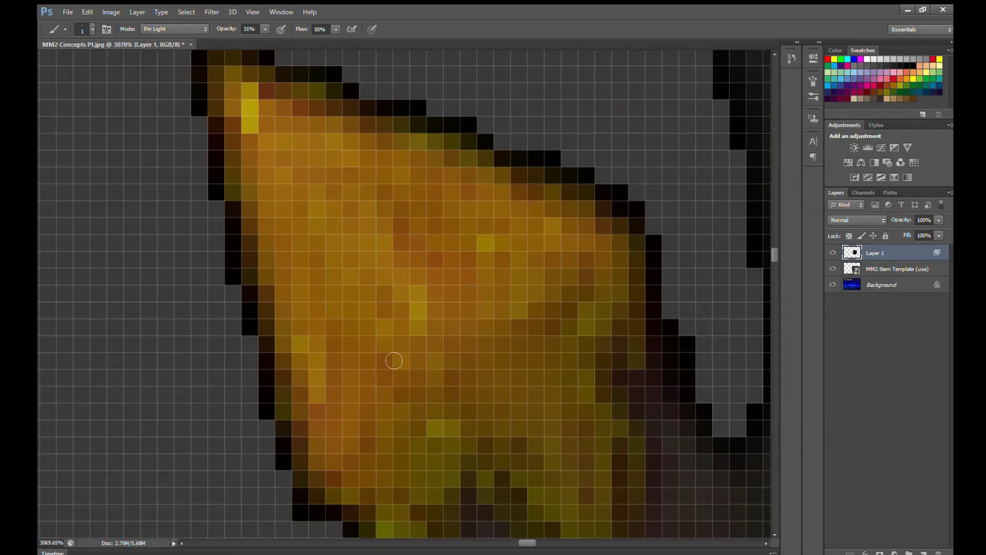
{"action": "left_click_drag", "start_coordinate": [437, 263], "coordinate": [405, 223]}
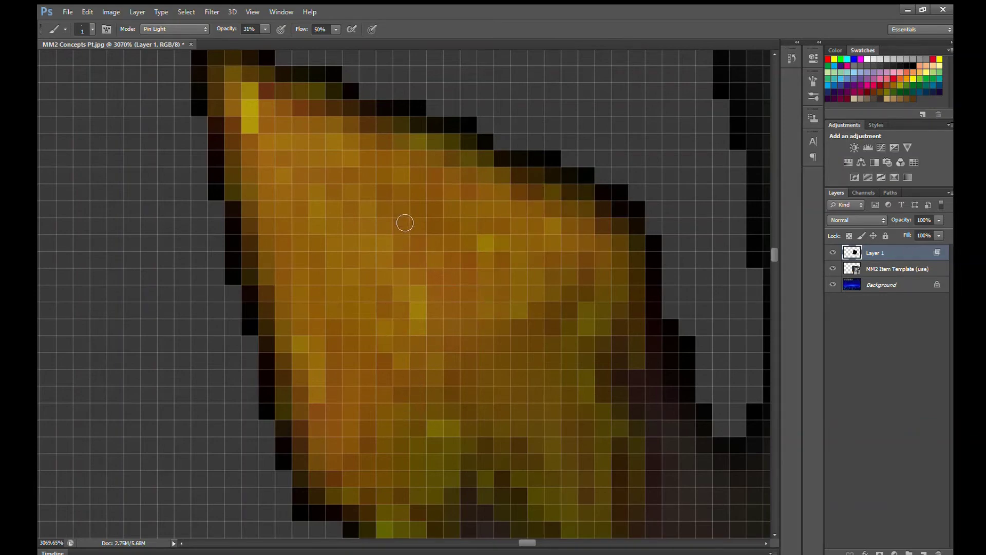
Outline the large wing's innermost red membrane panel in yellow with the 1 px brush
{"action": "left_click", "coordinate": [33, 334]}
{"action": "left_click_drag", "start_coordinate": [474, 357], "coordinate": [288, 353]}
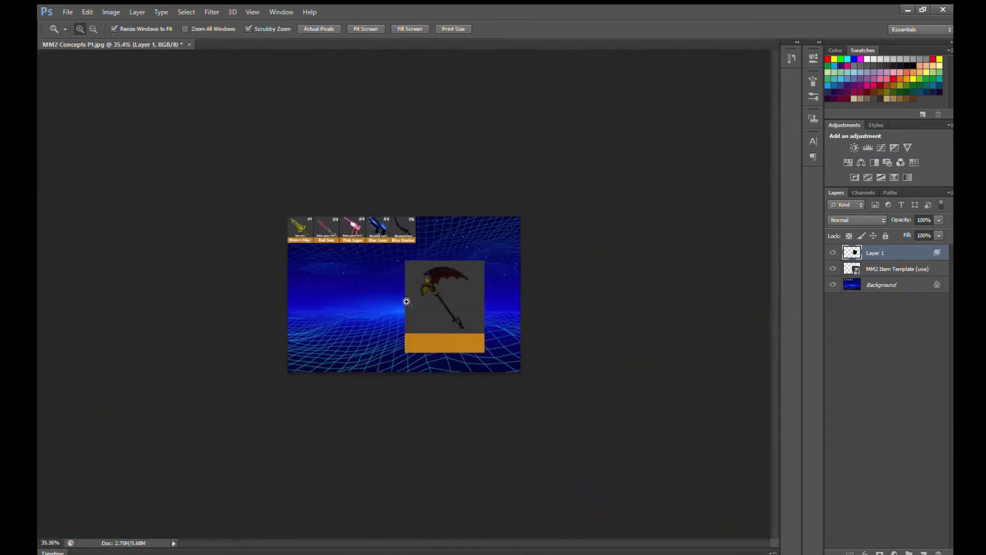
{"action": "scroll", "coordinate": [447, 238], "scroll_direction": "up", "scroll_amount": 7}
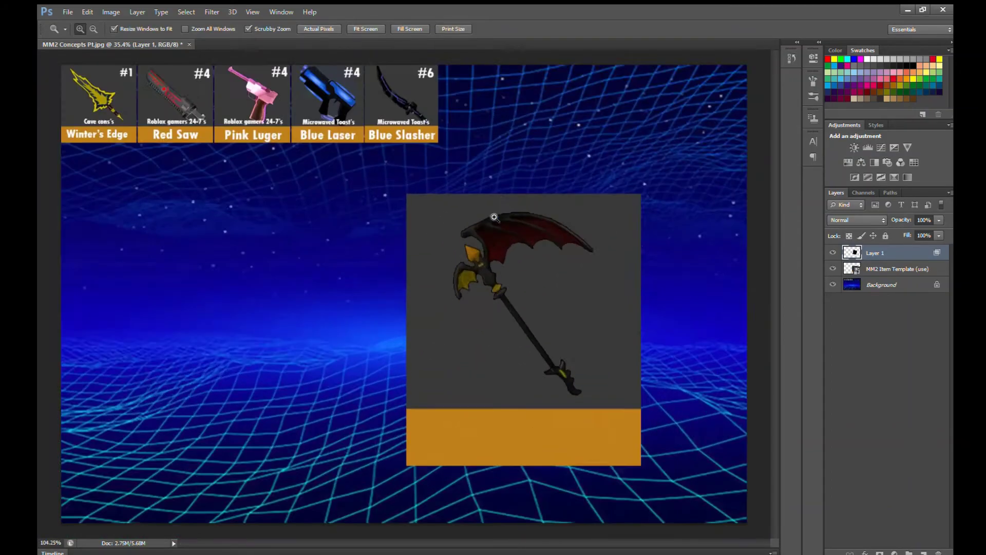
{"action": "scroll", "coordinate": [481, 320], "scroll_direction": "down", "scroll_amount": 3}
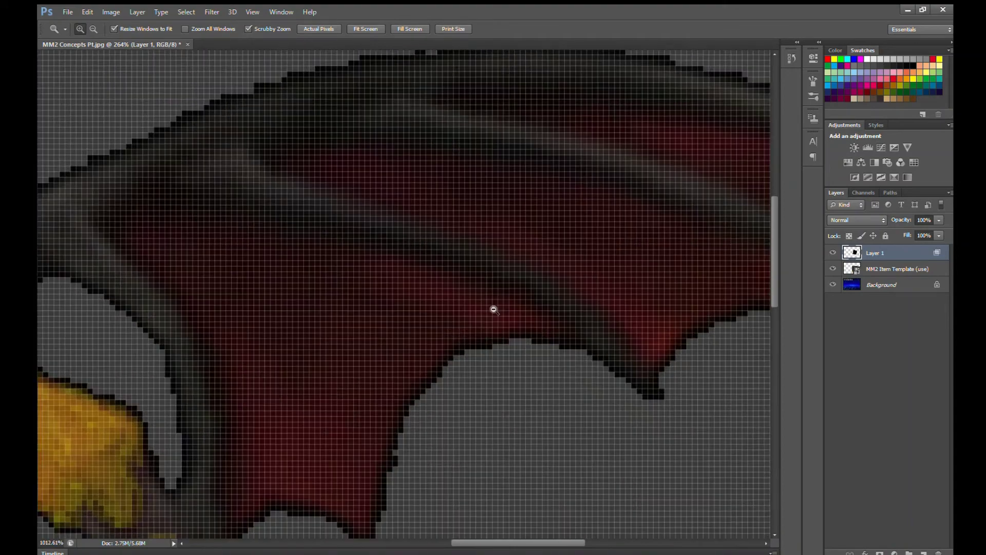
{"action": "key", "text": "b"}
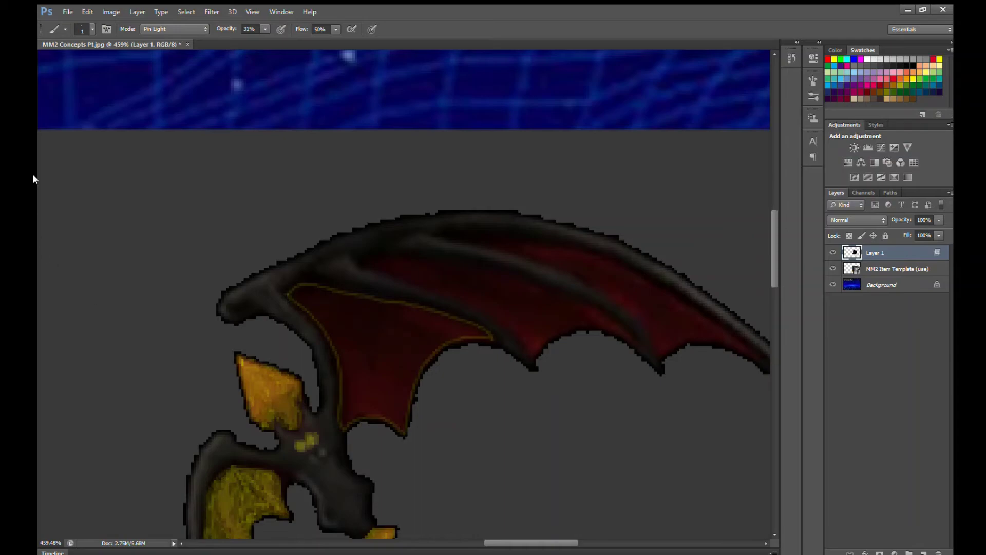
Fill the outlined innermost panel of the large wing with yellow using a 5 px brush
{"action": "left_click", "coordinate": [34, 355]}
{"action": "left_click_drag", "start_coordinate": [457, 391], "coordinate": [506, 355]}
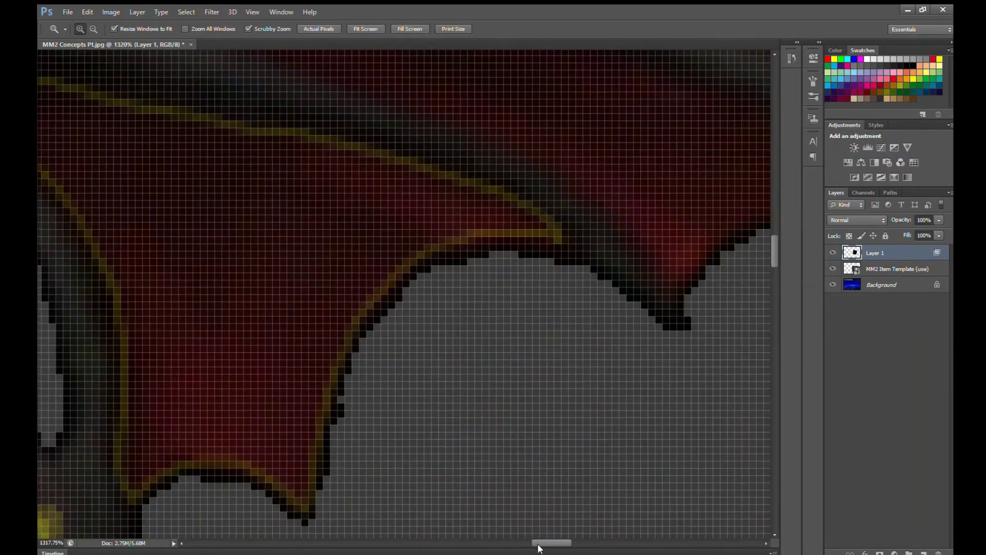
{"action": "left_click_drag", "start_coordinate": [544, 543], "coordinate": [528, 541]}
{"action": "key", "text": "b"}
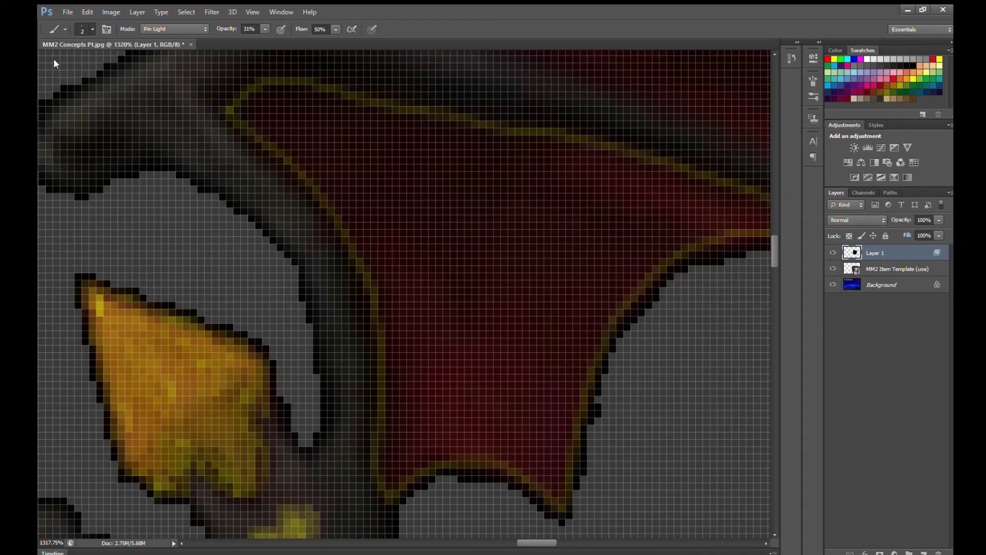
{"action": "key", "text": "bracketright"}
{"action": "key", "text": "bracketright"}
{"action": "key", "text": "bracketright"}
{"action": "mouse_move", "coordinate": [392, 157]}
{"action": "left_mouse_down"}
{"action": "mouse_move", "coordinate": [424, 237]}
{"action": "mouse_move", "coordinate": [431, 409]}
{"action": "mouse_move", "coordinate": [414, 487]}
{"action": "mouse_move", "coordinate": [461, 460]}
{"action": "mouse_move", "coordinate": [521, 460]}
{"action": "mouse_move", "coordinate": [570, 501]}
{"action": "mouse_move", "coordinate": [602, 336]}
{"action": "mouse_move", "coordinate": [648, 282]}
{"action": "mouse_move", "coordinate": [602, 355]}
{"action": "mouse_move", "coordinate": [655, 261]}
{"action": "mouse_move", "coordinate": [730, 235]}
{"action": "mouse_move", "coordinate": [769, 238]}
{"action": "mouse_move", "coordinate": [742, 239]}
{"action": "mouse_move", "coordinate": [701, 219]}
{"action": "mouse_move", "coordinate": [730, 210]}
{"action": "mouse_move", "coordinate": [591, 167]}
{"action": "mouse_move", "coordinate": [433, 148]}
{"action": "mouse_move", "coordinate": [321, 118]}
{"action": "mouse_move", "coordinate": [269, 124]}
{"action": "mouse_move", "coordinate": [339, 185]}
{"action": "mouse_move", "coordinate": [386, 259]}
{"action": "mouse_move", "coordinate": [414, 359]}
{"action": "mouse_move", "coordinate": [414, 432]}
{"action": "mouse_move", "coordinate": [446, 436]}
{"action": "mouse_move", "coordinate": [460, 329]}
{"action": "mouse_move", "coordinate": [448, 230]}
{"action": "mouse_move", "coordinate": [380, 154]}
{"action": "mouse_move", "coordinate": [326, 139]}
{"action": "mouse_move", "coordinate": [381, 206]}
{"action": "mouse_move", "coordinate": [424, 292]}
{"action": "mouse_move", "coordinate": [375, 178]}
{"action": "mouse_move", "coordinate": [313, 134]}
{"action": "mouse_move", "coordinate": [470, 186]}
{"action": "mouse_move", "coordinate": [630, 200]}
{"action": "mouse_move", "coordinate": [670, 232]}
{"action": "mouse_move", "coordinate": [566, 322]}
{"action": "mouse_move", "coordinate": [551, 447]}
{"action": "mouse_move", "coordinate": [480, 443]}
{"action": "mouse_move", "coordinate": [471, 221]}
{"action": "mouse_move", "coordinate": [611, 226]}
{"action": "mouse_move", "coordinate": [527, 363]}
{"action": "mouse_move", "coordinate": [519, 429]}
{"action": "mouse_move", "coordinate": [508, 233]}
{"action": "mouse_move", "coordinate": [551, 257]}
{"action": "mouse_move", "coordinate": [492, 415]}
{"action": "mouse_move", "coordinate": [637, 264]}
{"action": "left_mouse_up"}
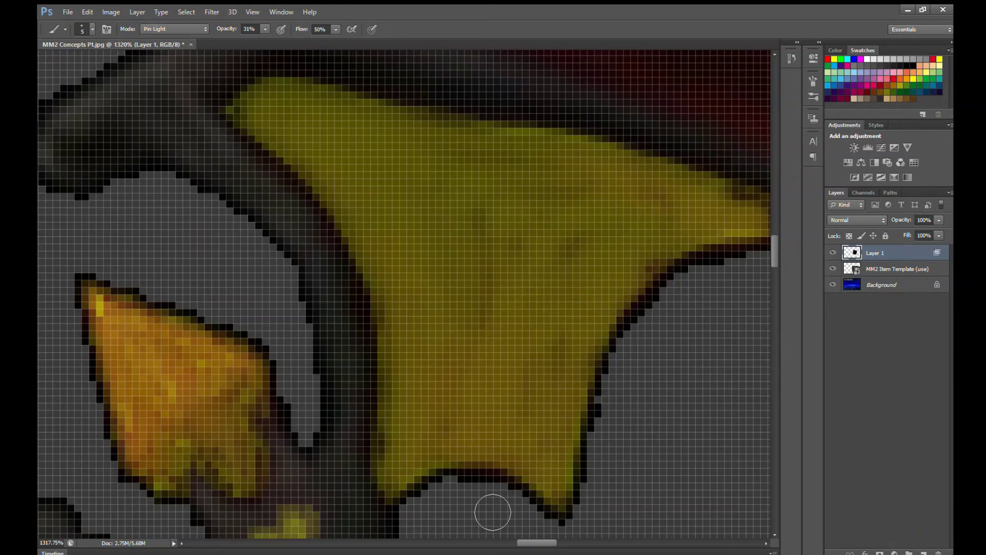
Cover the innermost panel's narrow outer tip and its reddish lower edge with yellow using a 2 px brush
{"action": "left_click_drag", "start_coordinate": [539, 543], "coordinate": [548, 543]}
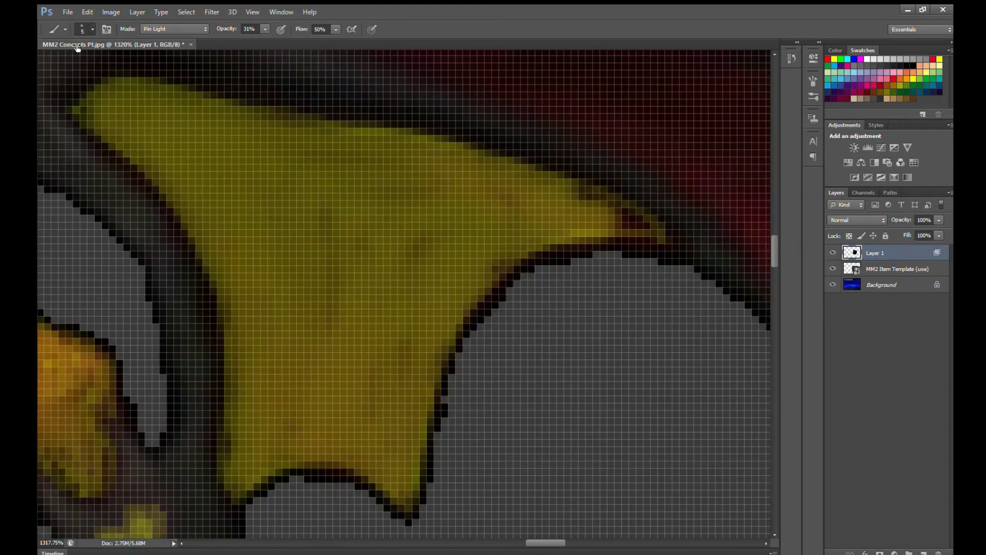
{"action": "key", "text": "bracketleft"}
{"action": "key", "text": "bracketleft"}
{"action": "key", "text": "bracketleft"}
{"action": "mouse_move", "coordinate": [633, 230]}
{"action": "left_mouse_down"}
{"action": "mouse_move", "coordinate": [645, 229]}
{"action": "mouse_move", "coordinate": [628, 242]}
{"action": "mouse_move", "coordinate": [660, 243]}
{"action": "mouse_move", "coordinate": [590, 201]}
{"action": "mouse_move", "coordinate": [517, 263]}
{"action": "left_mouse_up"}
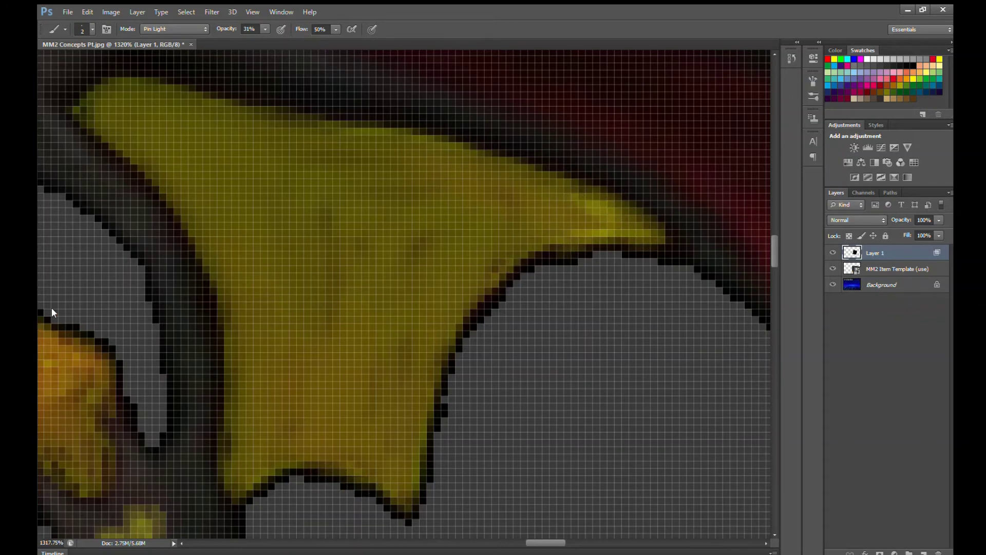
Outline the large wing's middle red membrane panel in yellow with the 2 px brush
{"action": "key", "text": "z"}
{"action": "left_click_drag", "start_coordinate": [487, 369], "coordinate": [374, 362]}
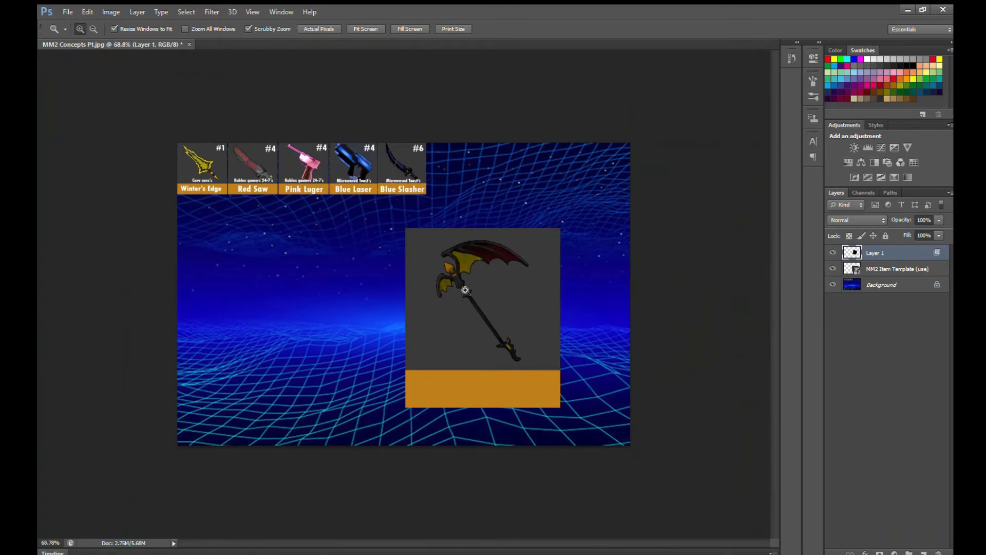
{"action": "left_click_drag", "start_coordinate": [466, 291], "coordinate": [561, 172]}
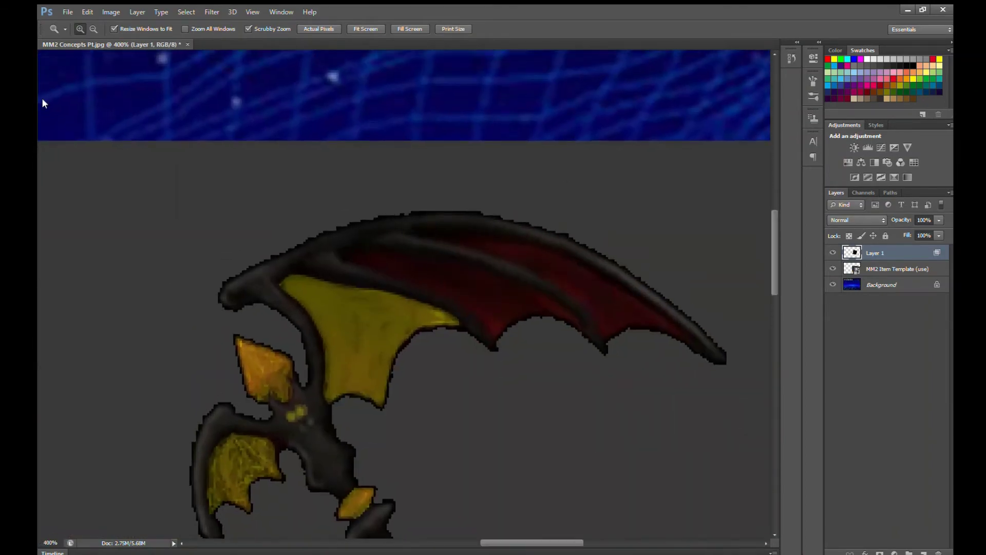
{"action": "key", "text": "b"}
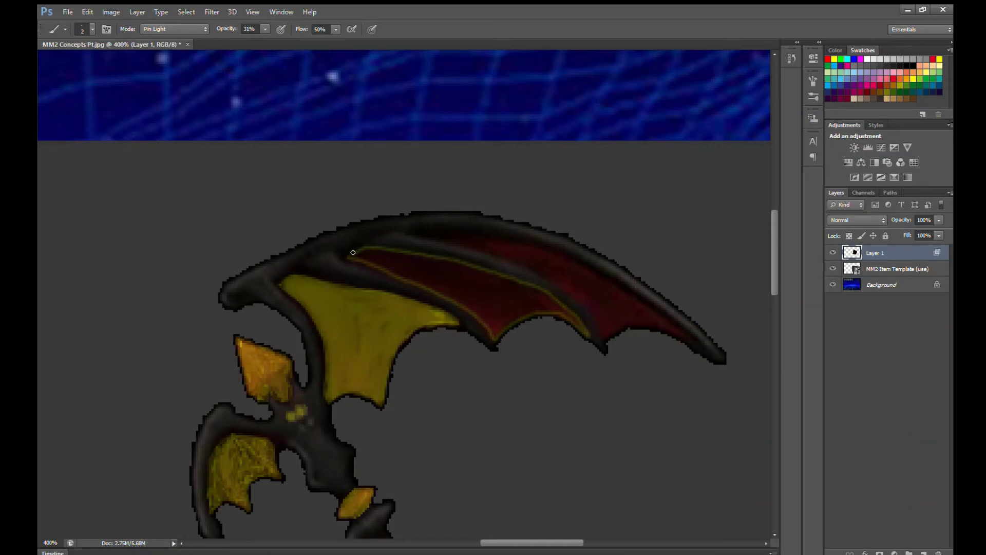
Fill the outlined middle panel of the large wing with yellow using 3 px and 5 px brushes, including its inner end
{"action": "key", "text": "z"}
{"action": "left_click_drag", "start_coordinate": [487, 292], "coordinate": [547, 231]}
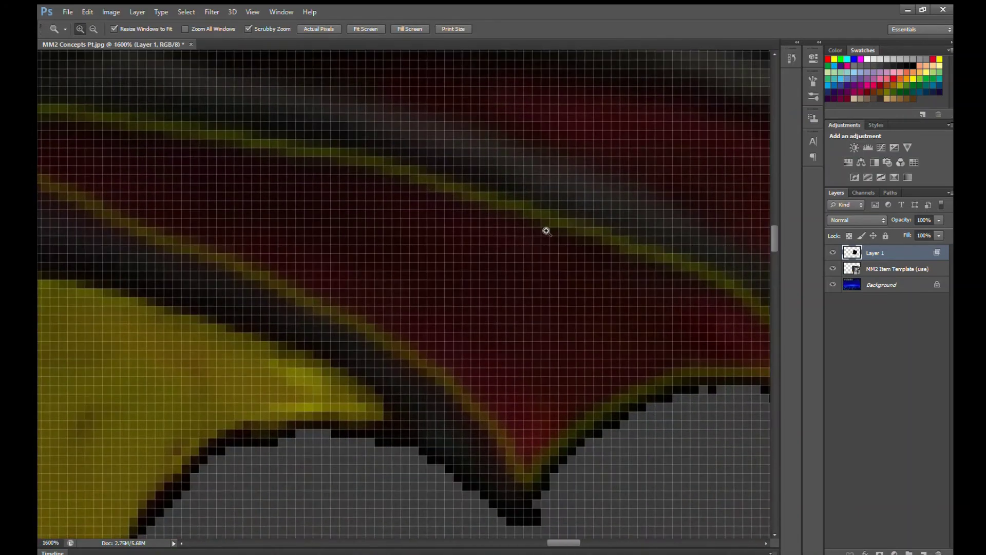
{"action": "key", "text": "b"}
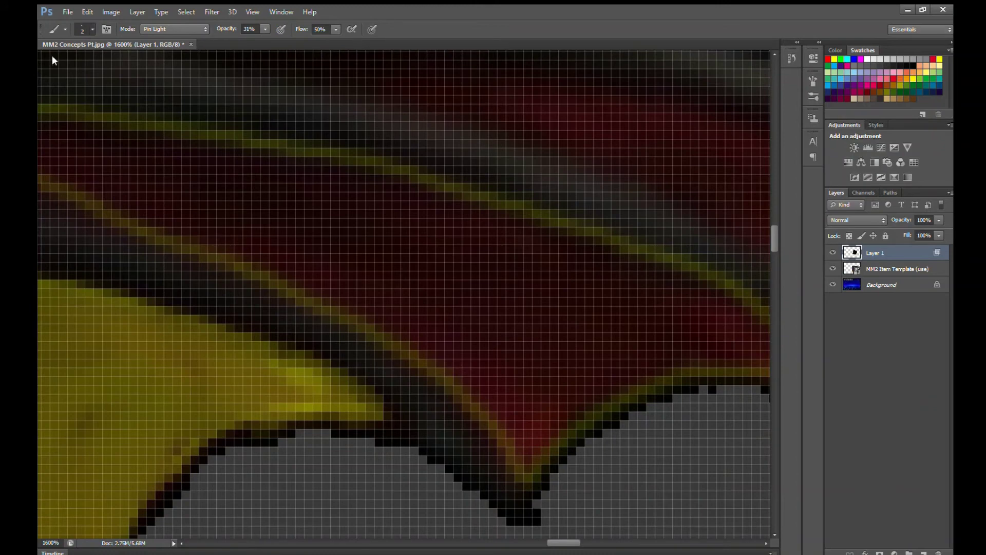
{"action": "key", "text": "bracketright"}
{"action": "mouse_move", "coordinate": [278, 226]}
{"action": "left_mouse_down"}
{"action": "mouse_move", "coordinate": [402, 257]}
{"action": "mouse_move", "coordinate": [299, 260]}
{"action": "mouse_move", "coordinate": [307, 273]}
{"action": "mouse_move", "coordinate": [386, 282]}
{"action": "left_mouse_up"}
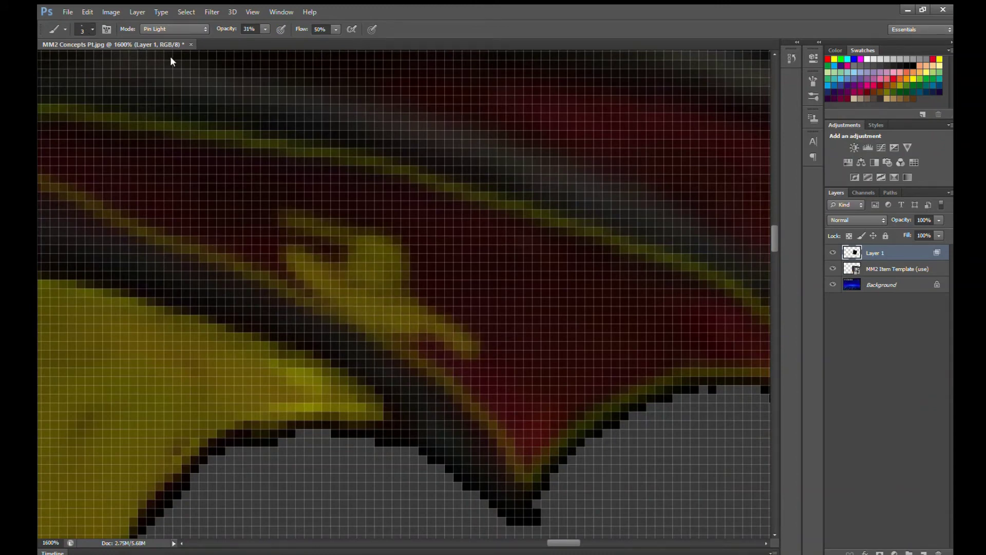
{"action": "key", "text": "bracketright"}
{"action": "key", "text": "bracketright"}
{"action": "mouse_move", "coordinate": [406, 319]}
{"action": "left_mouse_down"}
{"action": "mouse_move", "coordinate": [507, 427]}
{"action": "mouse_move", "coordinate": [775, 368]}
{"action": "mouse_move", "coordinate": [601, 306]}
{"action": "mouse_move", "coordinate": [267, 217]}
{"action": "mouse_move", "coordinate": [621, 280]}
{"action": "mouse_move", "coordinate": [570, 396]}
{"action": "mouse_move", "coordinate": [533, 328]}
{"action": "mouse_move", "coordinate": [515, 354]}
{"action": "mouse_move", "coordinate": [148, 209]}
{"action": "mouse_move", "coordinate": [255, 182]}
{"action": "mouse_move", "coordinate": [88, 160]}
{"action": "mouse_move", "coordinate": [117, 199]}
{"action": "left_mouse_up"}
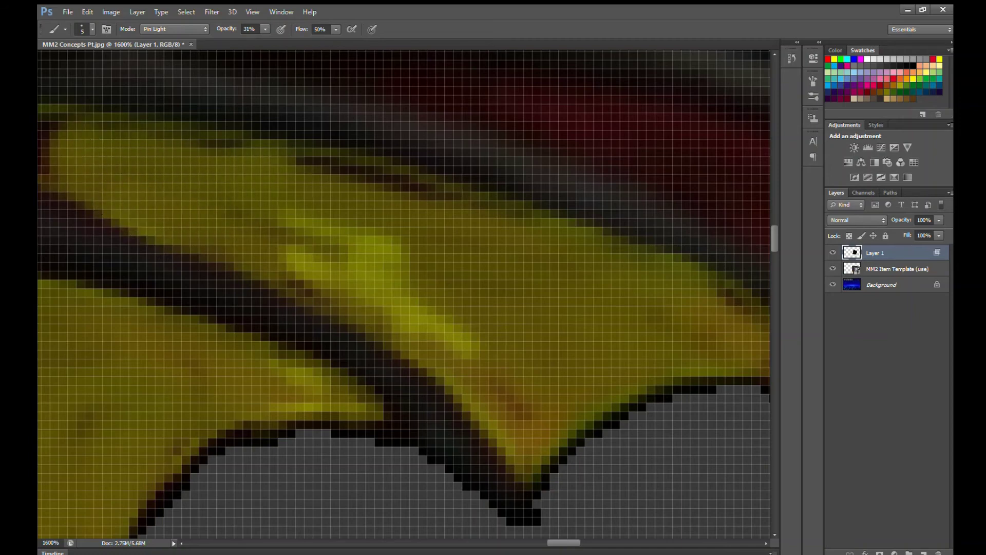
{"action": "left_click_drag", "start_coordinate": [566, 541], "coordinate": [550, 541]}
{"action": "mouse_move", "coordinate": [395, 174]}
{"action": "left_mouse_down"}
{"action": "mouse_move", "coordinate": [345, 161]}
{"action": "mouse_move", "coordinate": [412, 163]}
{"action": "left_mouse_up"}
Outline the large wing's outer red panel in yellow with a 2 px brush and cover the middle panel's leftover reddish tip
{"action": "left_click", "coordinate": [56, 322]}
{"action": "left_click_drag", "start_coordinate": [647, 403], "coordinate": [506, 393]}
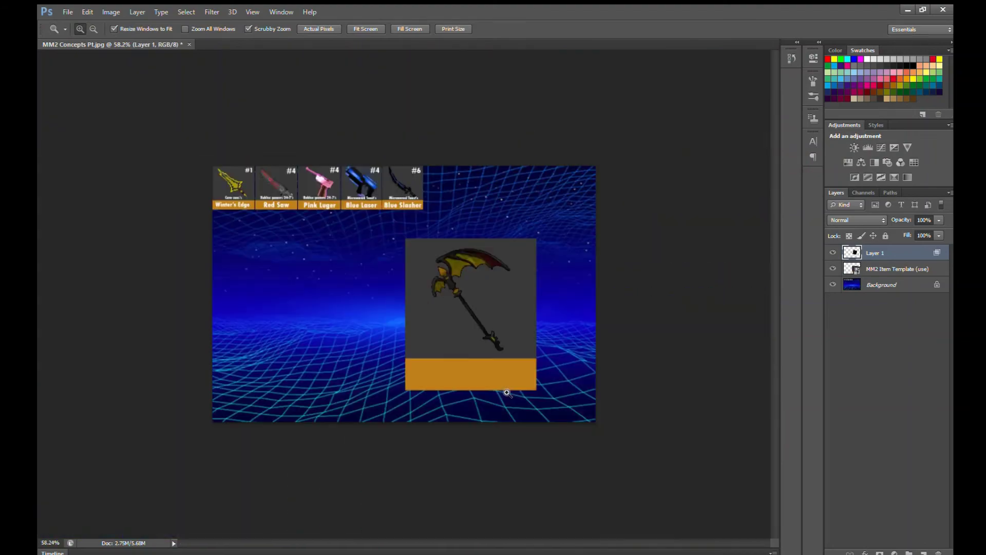
{"action": "left_click_drag", "start_coordinate": [495, 246], "coordinate": [553, 236]}
{"action": "key", "text": "b"}
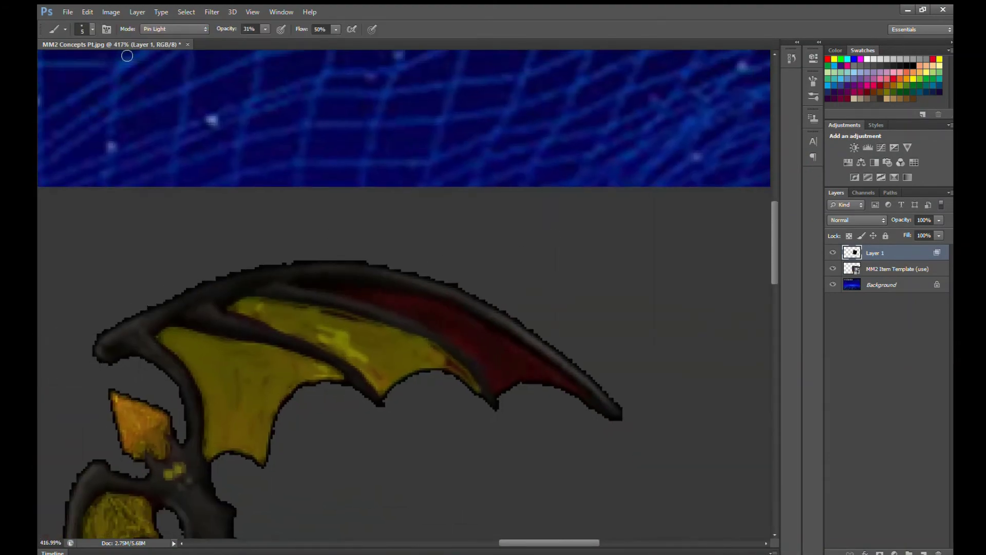
{"action": "key", "text": "bracketleft"}
{"action": "key", "text": "bracketleft"}
{"action": "key", "text": "bracketleft"}
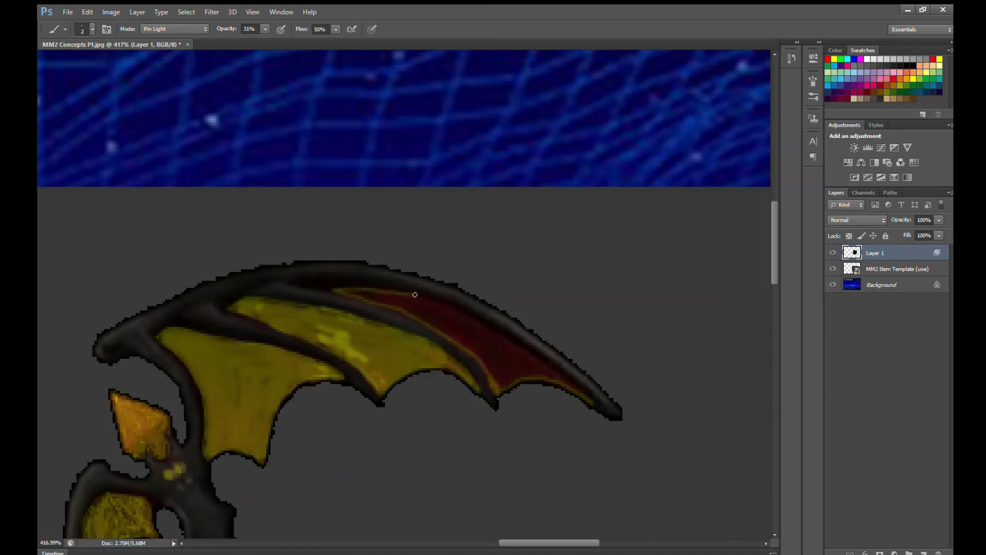
{"action": "left_click_drag", "start_coordinate": [471, 319], "coordinate": [511, 343]}
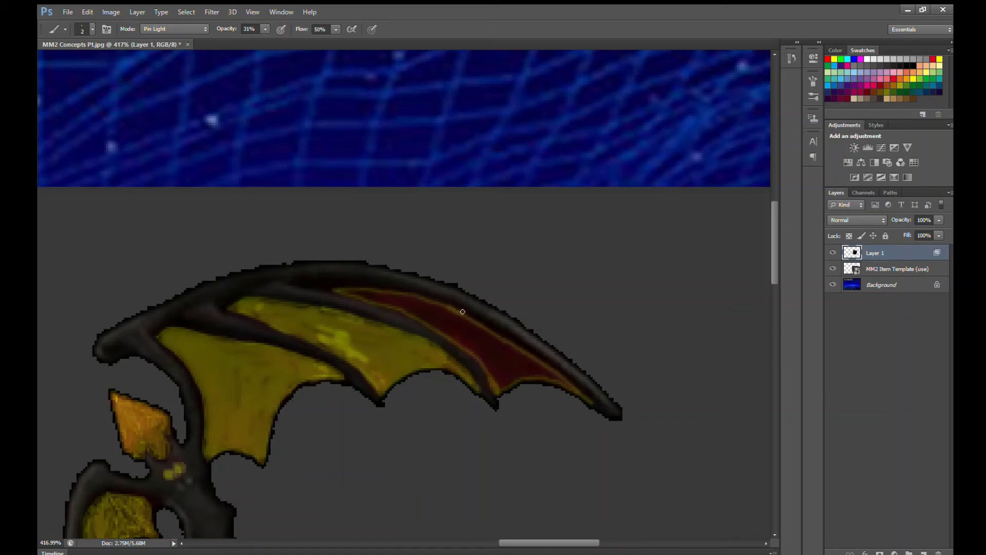
Fill the outlined outer panel of the large wing with yellow using a larger brush
{"action": "key", "text": "z"}
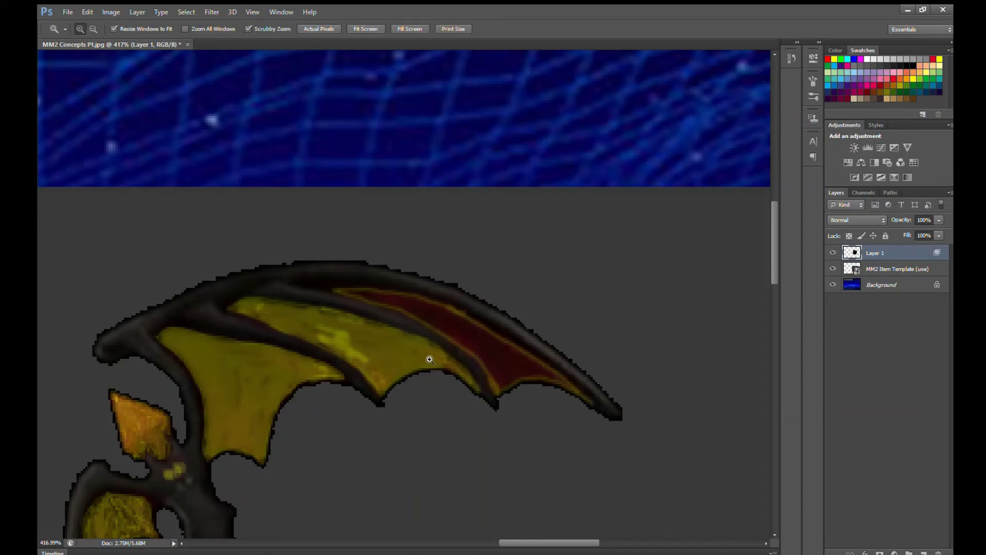
{"action": "left_click_drag", "start_coordinate": [429, 360], "coordinate": [529, 286]}
{"action": "key", "text": "b"}
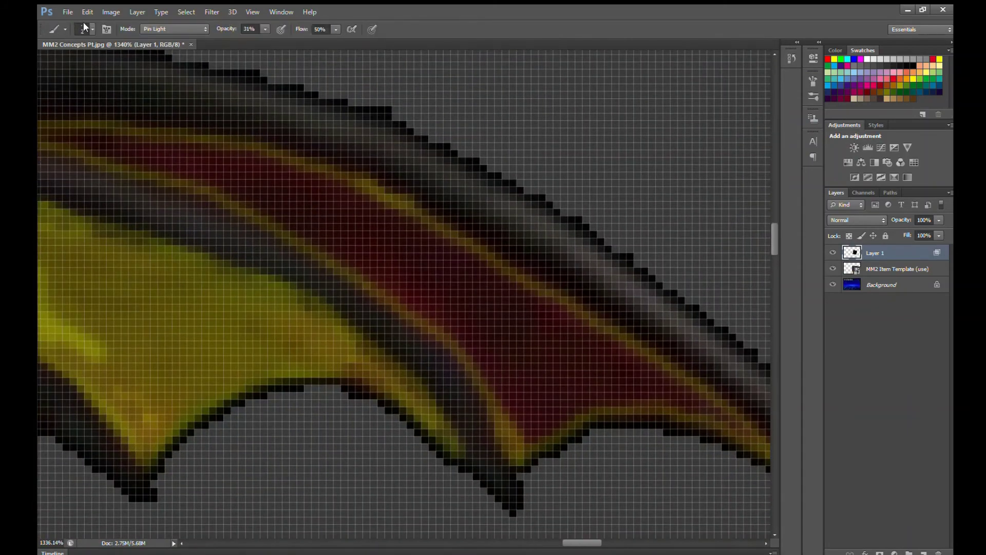
{"action": "key", "text": "bracketright"}
{"action": "key", "text": "bracketright"}
{"action": "key", "text": "bracketright"}
{"action": "key", "text": "bracketright"}
{"action": "mouse_move", "coordinate": [262, 176]}
{"action": "left_mouse_down"}
{"action": "mouse_move", "coordinate": [294, 220]}
{"action": "mouse_move", "coordinate": [455, 327]}
{"action": "mouse_move", "coordinate": [545, 441]}
{"action": "mouse_move", "coordinate": [635, 426]}
{"action": "mouse_move", "coordinate": [711, 431]}
{"action": "mouse_move", "coordinate": [341, 219]}
{"action": "mouse_move", "coordinate": [377, 225]}
{"action": "mouse_move", "coordinate": [500, 284]}
{"action": "mouse_move", "coordinate": [506, 336]}
{"action": "mouse_move", "coordinate": [573, 390]}
{"action": "mouse_move", "coordinate": [570, 414]}
{"action": "left_mouse_up"}
{"action": "mouse_move", "coordinate": [277, 213]}
{"action": "left_mouse_down"}
{"action": "mouse_move", "coordinate": [165, 171]}
{"action": "mouse_move", "coordinate": [304, 203]}
{"action": "left_mouse_up"}
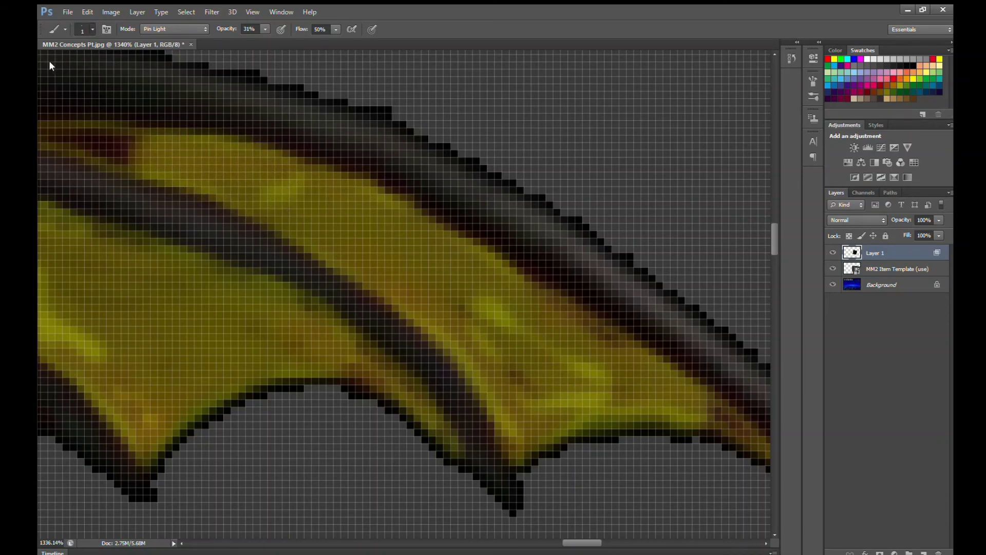
Cover the remaining dark red spots at the outer panel's narrow ends with yellow using a 3 px brush
{"action": "key", "text": "bracketright"}
{"action": "key", "text": "bracketright"}
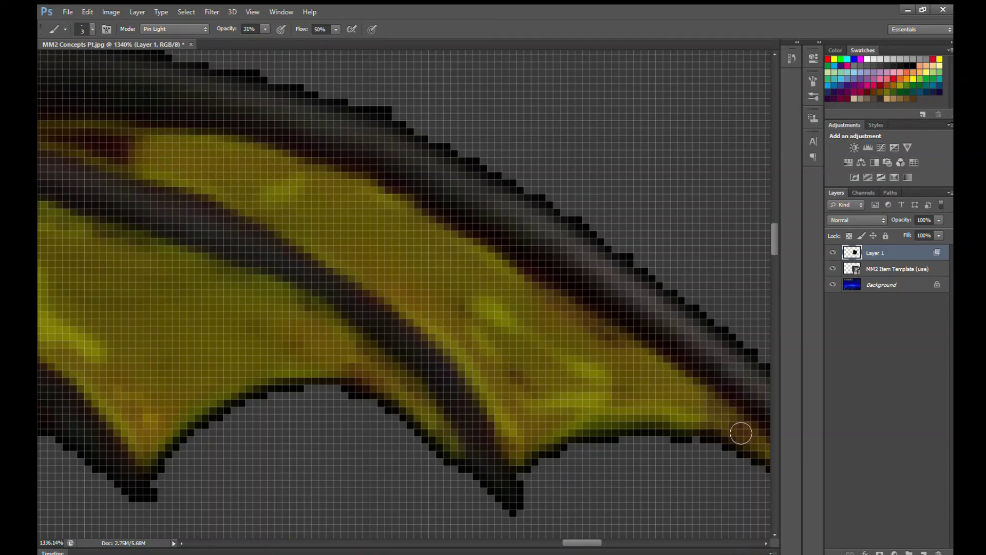
{"action": "mouse_move", "coordinate": [178, 174]}
{"action": "left_mouse_down"}
{"action": "mouse_move", "coordinate": [71, 146]}
{"action": "mouse_move", "coordinate": [172, 164]}
{"action": "left_mouse_up"}
{"action": "left_click_drag", "start_coordinate": [568, 543], "coordinate": [548, 541]}
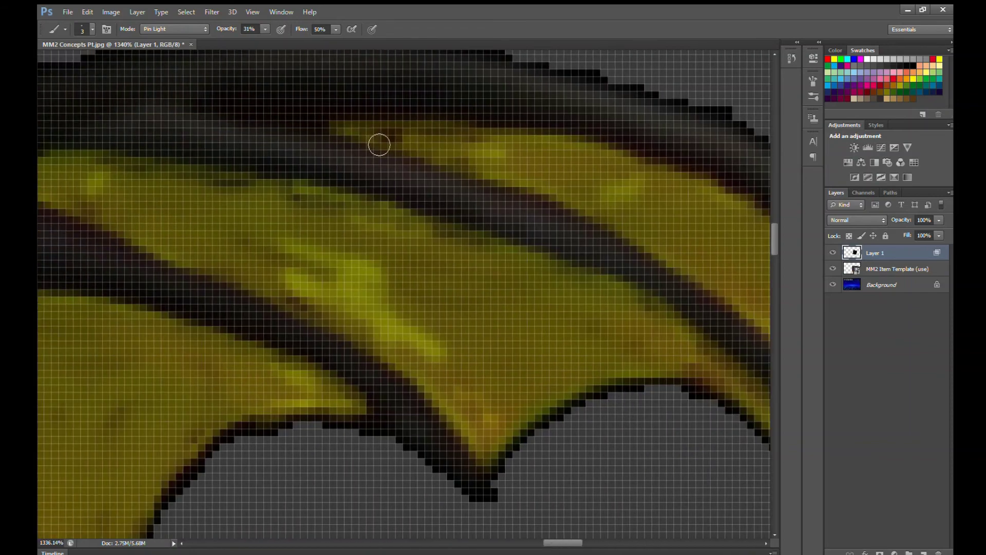
{"action": "left_click_drag", "start_coordinate": [379, 144], "coordinate": [582, 181]}
Shrink the scythe layer to about half its size and move it off the item card onto the blue background beside it
{"action": "key", "text": "z"}
{"action": "left_click_drag", "start_coordinate": [503, 408], "coordinate": [374, 407]}
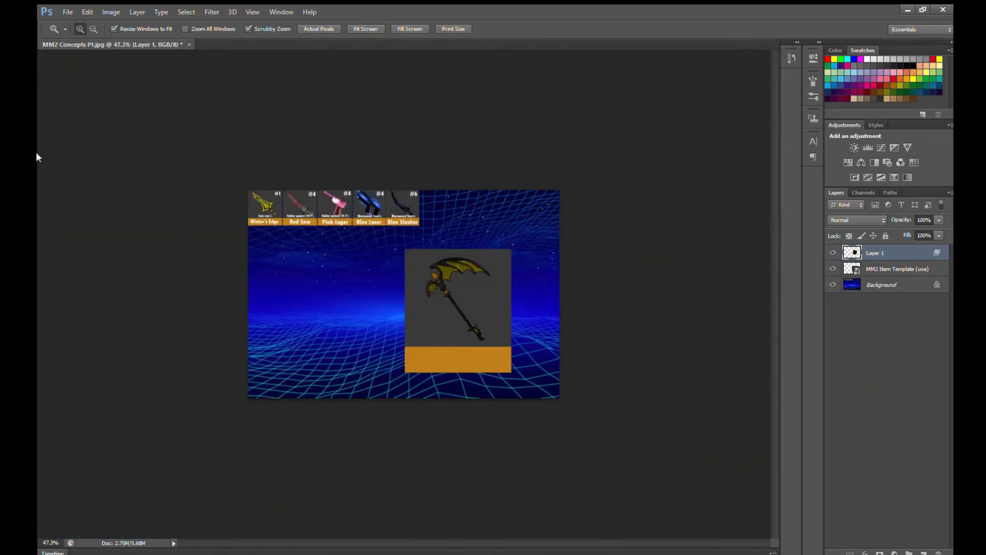
{"action": "key", "text": "v"}
{"action": "key", "text": "ctrl+t"}
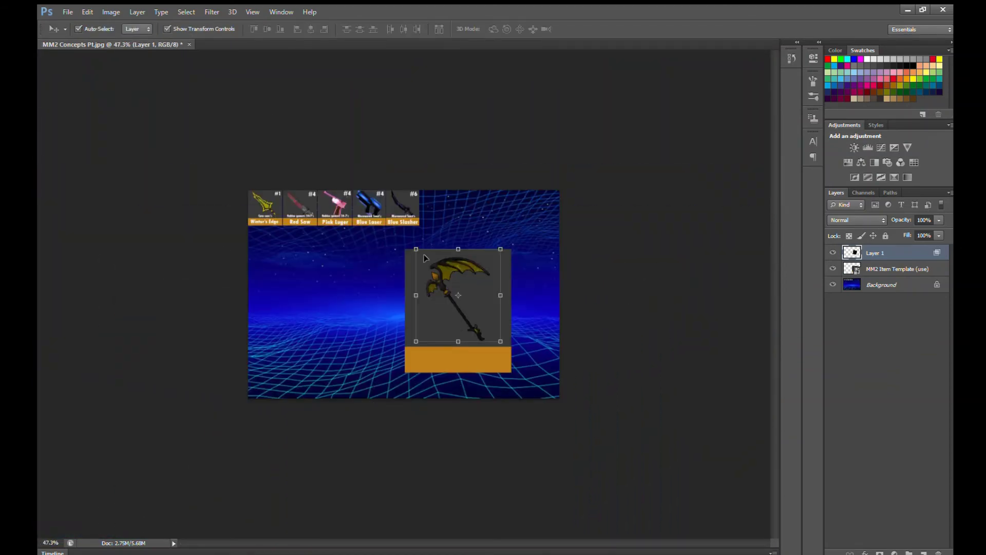
{"action": "left_click_drag", "start_coordinate": [414, 248], "coordinate": [518, 337]}
{"action": "key", "text": "Return"}
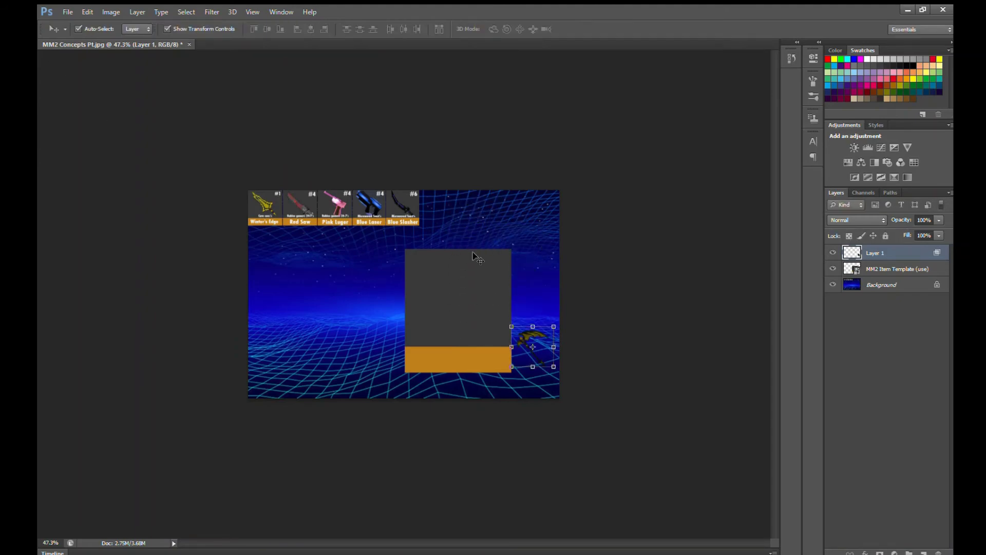
Scale the blank item template to about 23% and place it flush beside the Blue Slasher card in the row of items
{"action": "left_click", "coordinate": [46, 341]}
{"action": "left_click_drag", "start_coordinate": [280, 339], "coordinate": [405, 283]}
{"action": "left_click", "coordinate": [39, 51]}
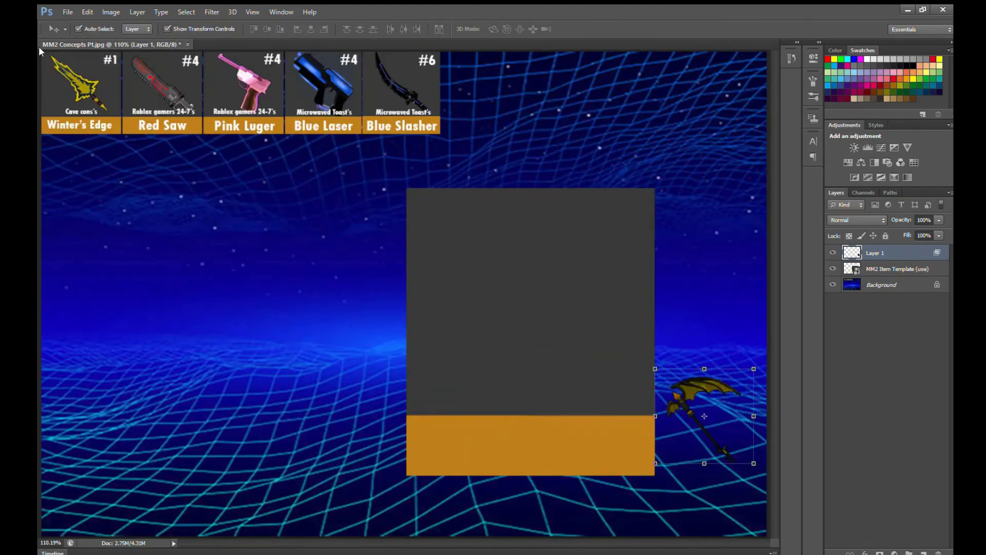
{"action": "left_click_drag", "start_coordinate": [498, 311], "coordinate": [478, 276]}
{"action": "left_click_drag", "start_coordinate": [386, 153], "coordinate": [546, 346]}
{"action": "left_click_drag", "start_coordinate": [566, 396], "coordinate": [468, 116]}
{"action": "left_click_drag", "start_coordinate": [532, 143], "coordinate": [518, 132]}
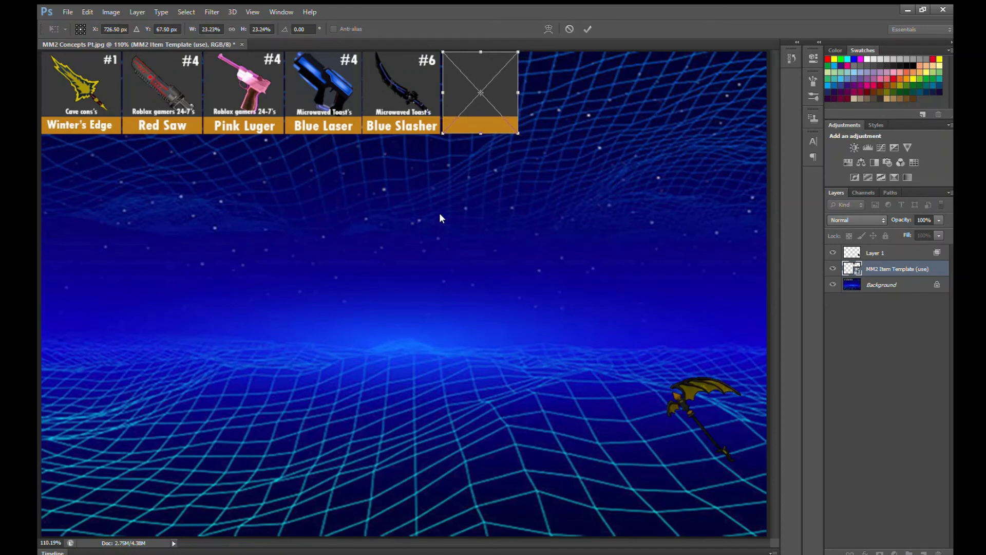
{"action": "key", "text": "Return"}
{"action": "key", "text": "Left"}
{"action": "key", "text": "Left"}
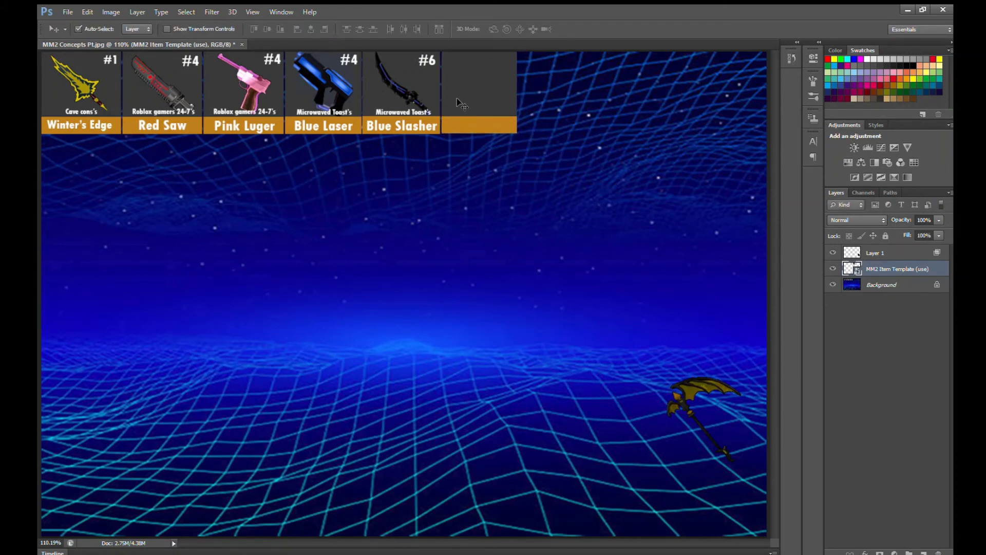
Move the yellow scythe onto the blank item card and scale it down to fit above the orange name bar
{"action": "left_click_drag", "start_coordinate": [711, 456], "coordinate": [491, 153]}
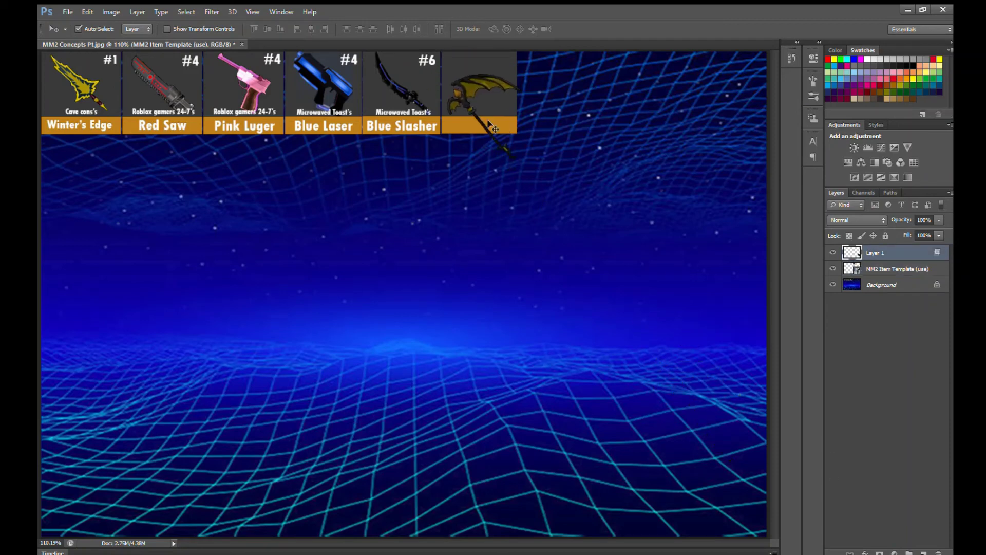
{"action": "left_click", "coordinate": [220, 28]}
{"action": "left_click_drag", "start_coordinate": [437, 66], "coordinate": [457, 77]}
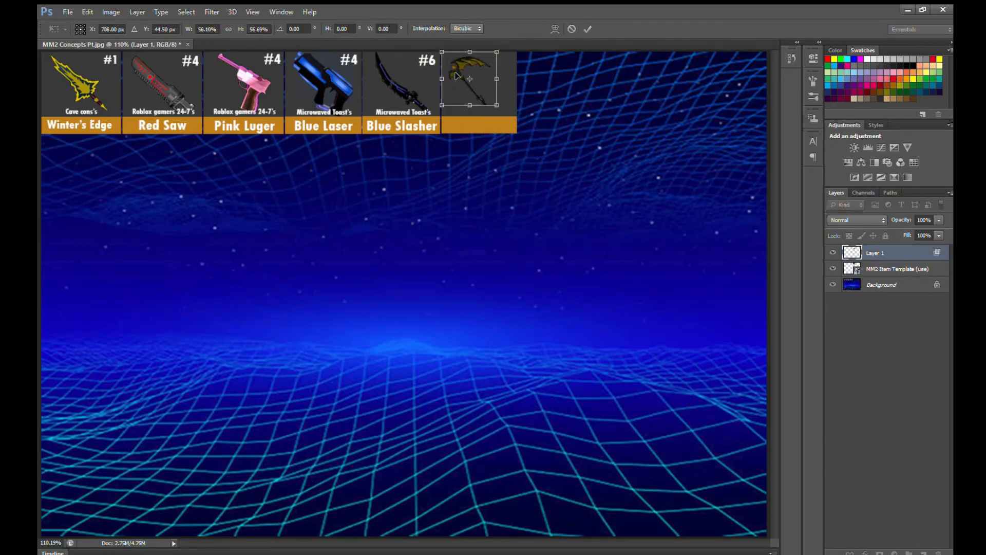
{"action": "left_click_drag", "start_coordinate": [495, 104], "coordinate": [478, 90]}
{"action": "key", "text": "Return"}
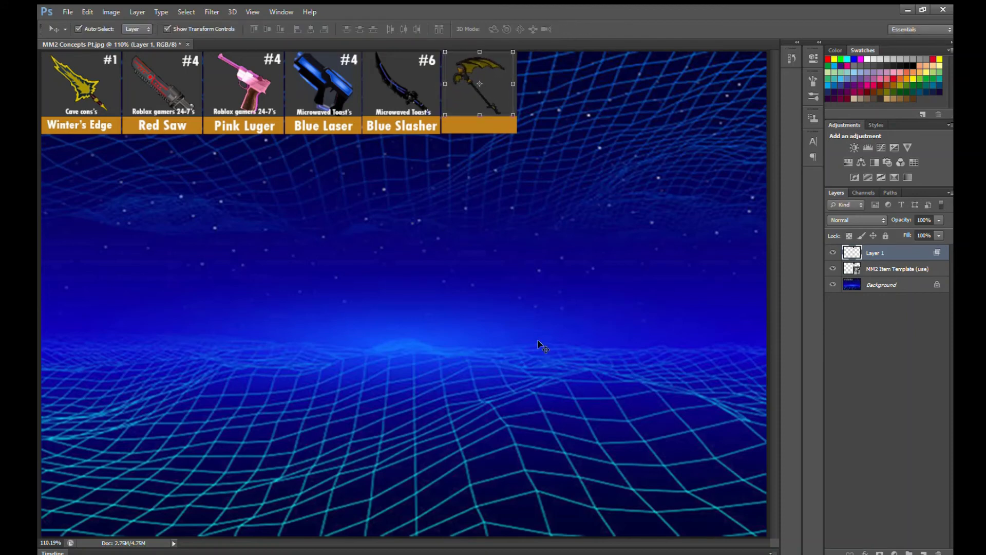
Add a white 6 pt "#1" text label and place it in the upper-right corner of the scythe card
{"action": "key", "text": "t"}
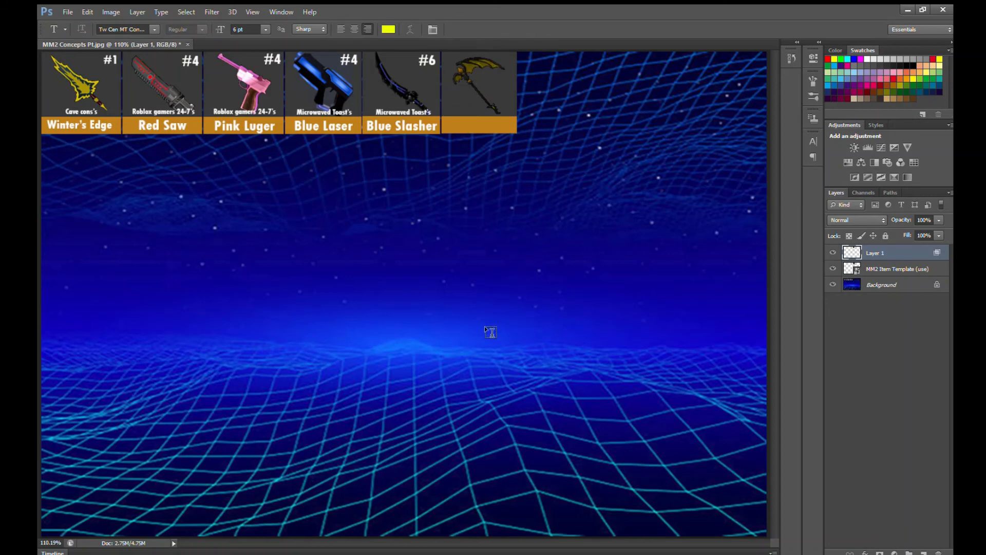
{"action": "left_click", "coordinate": [490, 331]}
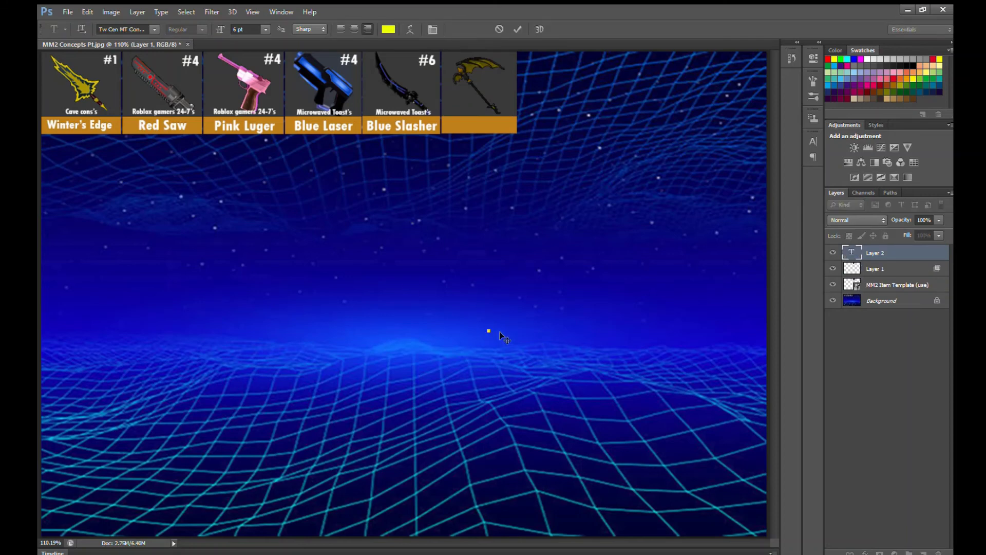
{"action": "type", "text": "#1"}
{"action": "left_click_drag", "start_coordinate": [494, 331], "coordinate": [470, 329]}
{"action": "left_click", "coordinate": [385, 29]}
{"action": "left_click", "coordinate": [481, 74]}
{"action": "left_click", "coordinate": [725, 67]}
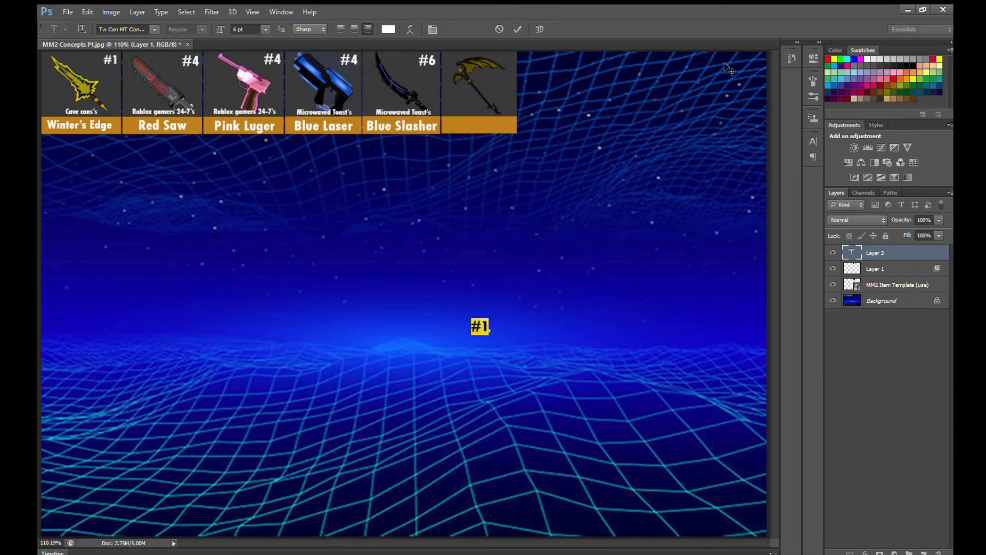
{"action": "key", "text": "ctrl+Return"}
{"action": "left_click", "coordinate": [167, 29]}
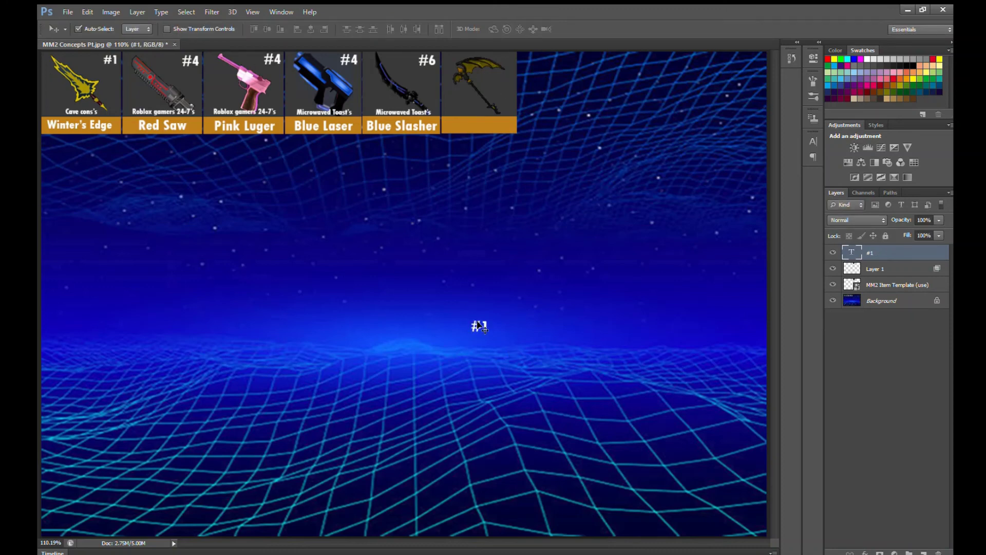
{"action": "left_click_drag", "start_coordinate": [479, 326], "coordinate": [505, 58]}
Nudge the scythe sideways and slightly upward to fine-tune its position within the card beside the #1 label
{"action": "left_click", "coordinate": [473, 76]}
{"action": "key", "text": "Left"}
{"action": "key", "text": "Left"}
{"action": "key", "text": "Left"}
{"action": "key", "text": "Left"}
{"action": "key", "text": "Left"}
{"action": "key", "text": "Left"}
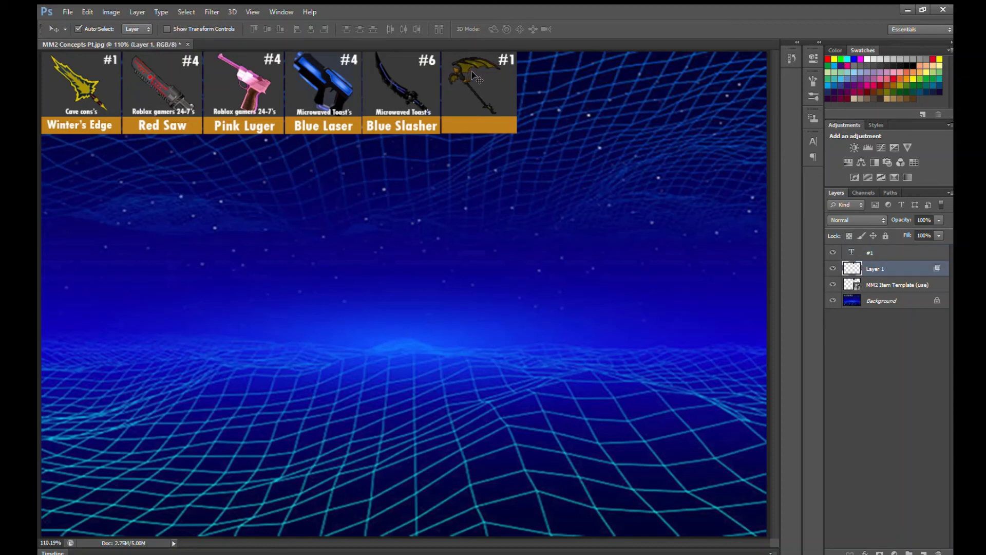
{"action": "key", "text": "Right"}
{"action": "key", "text": "Right"}
{"action": "key", "text": "Right"}
{"action": "key", "text": "Right"}
{"action": "key", "text": "Up"}
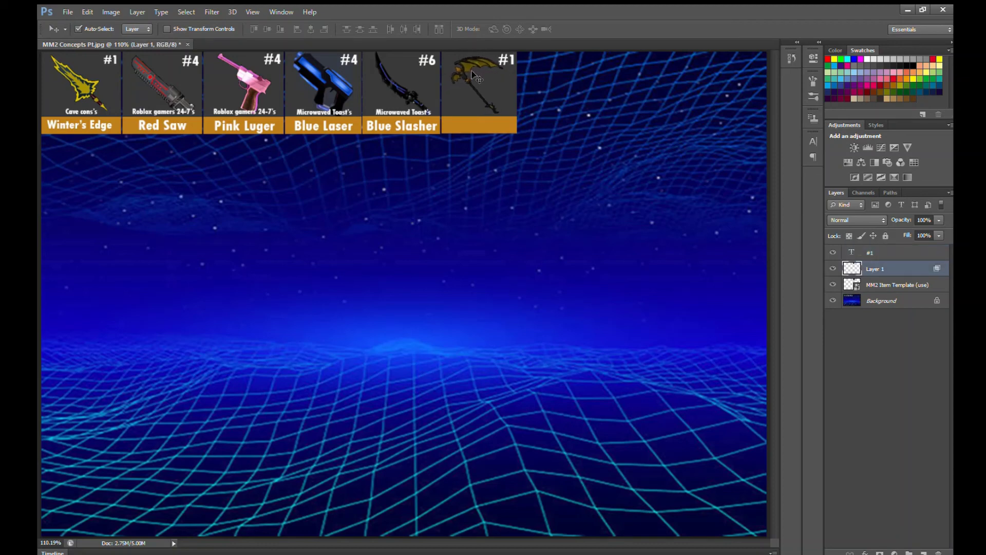
{"action": "left_click", "coordinate": [469, 133]}
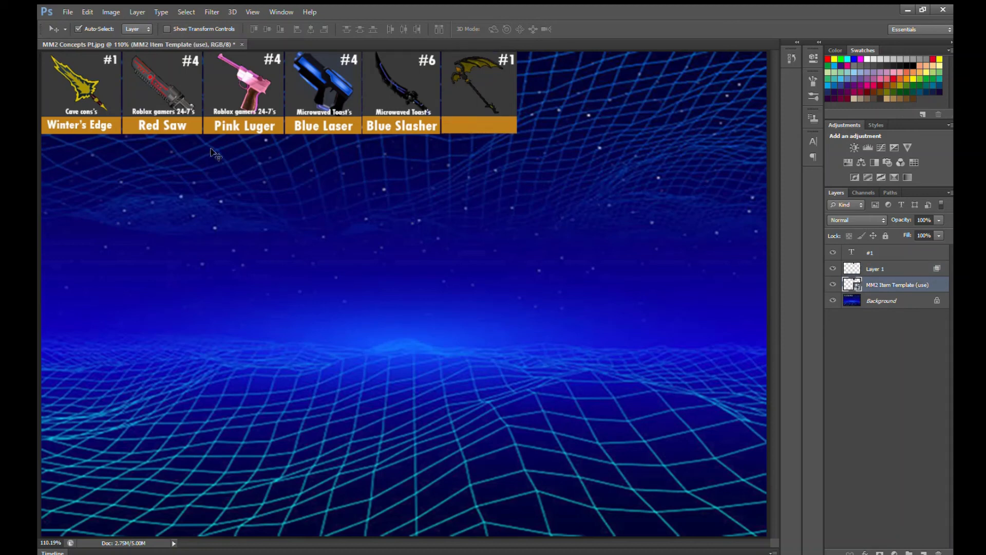
{"action": "key", "text": "ctrl+t"}
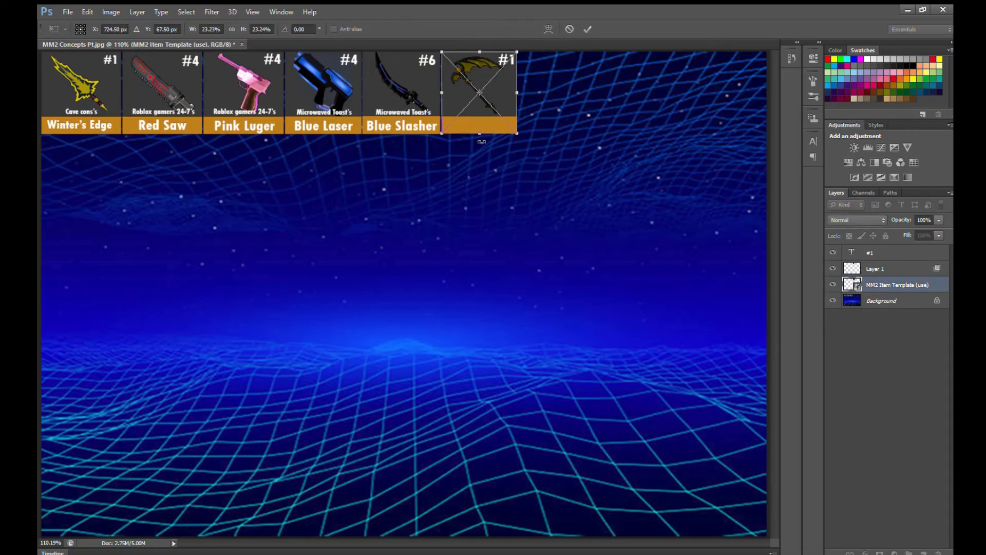
{"action": "key", "text": "Return"}
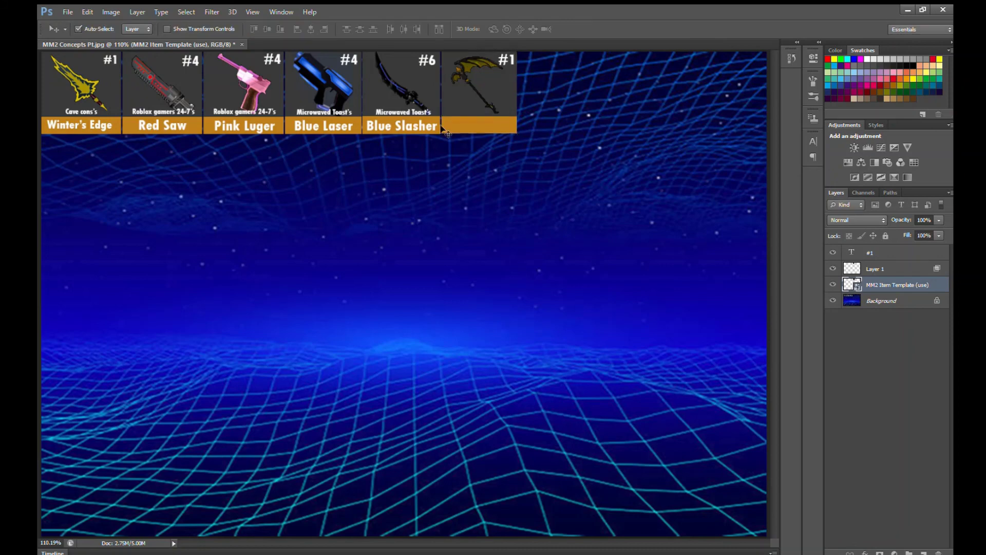
Add the white text "Gold Batwing" above the scythe layer, on the open blue background below the cards
{"action": "left_click", "coordinate": [474, 77]}
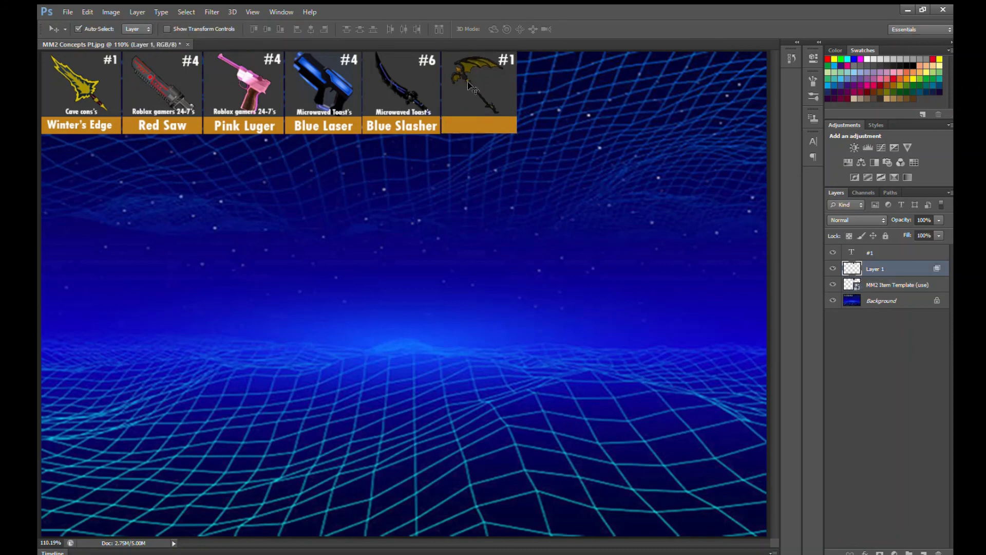
{"action": "key", "text": "t"}
{"action": "left_click", "coordinate": [440, 361]}
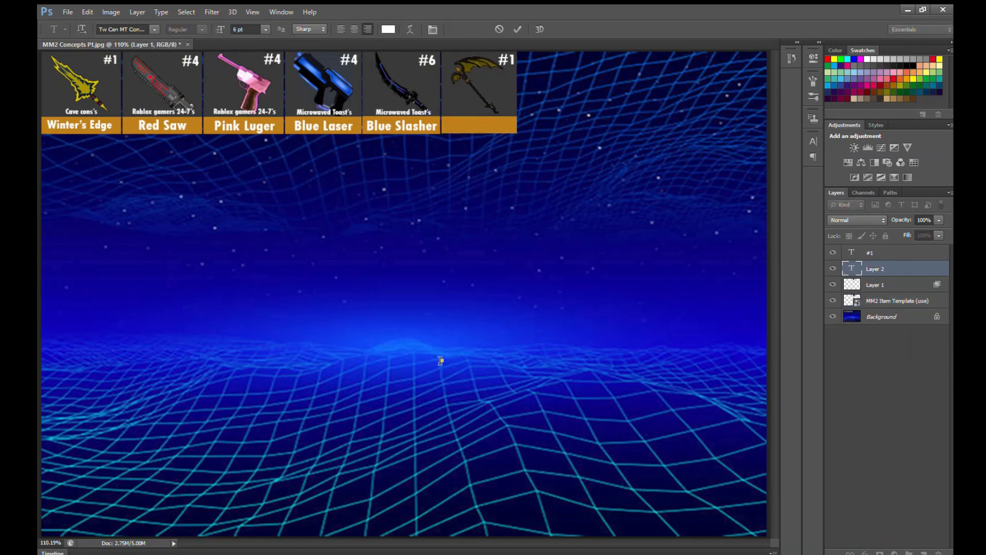
{"action": "type", "text": "Gold Batwing"}
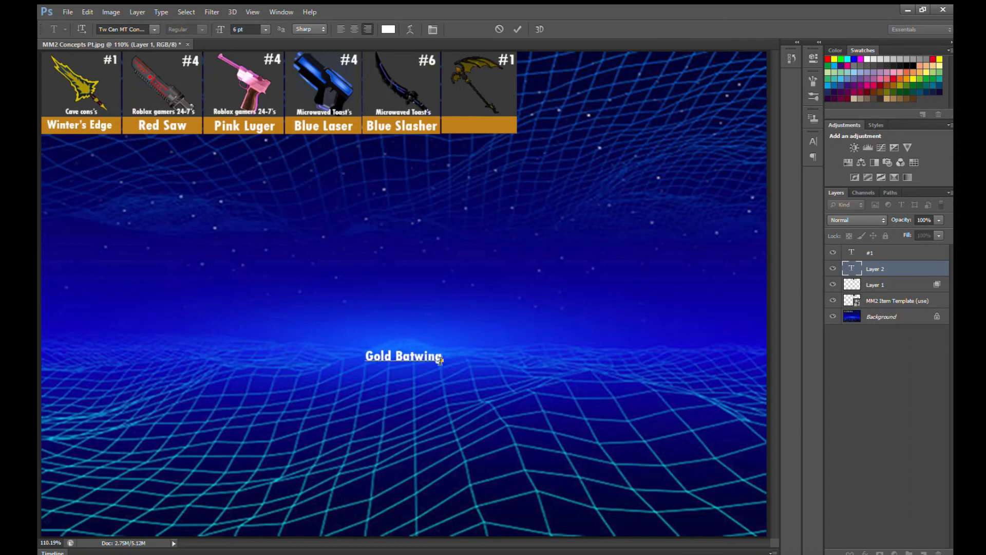
{"action": "left_click", "coordinate": [42, 59]}
{"action": "left_click_drag", "start_coordinate": [406, 356], "coordinate": [404, 327]}
Set the font size of the "Gold Batwing" text to 5 pt
{"action": "key", "text": "t"}
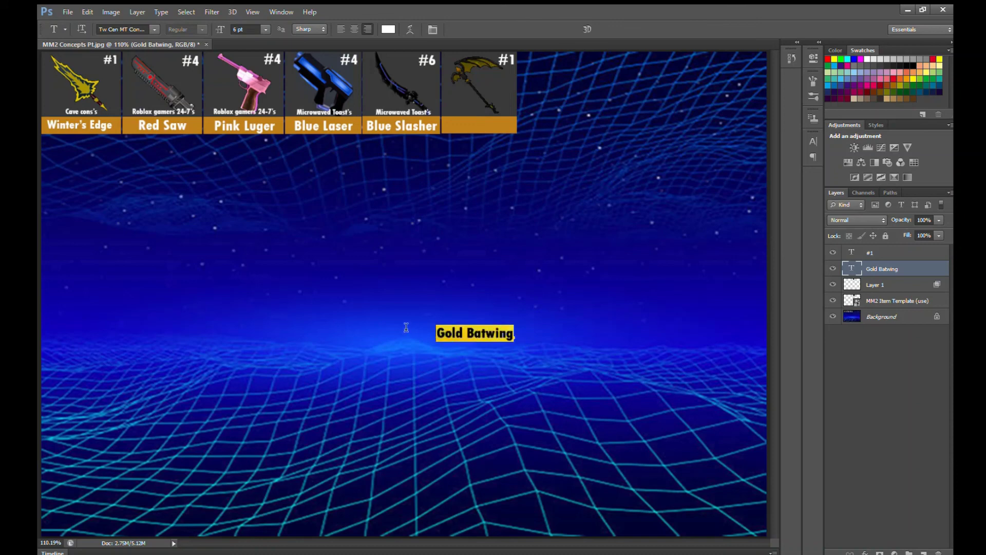
{"action": "left_click_drag", "start_coordinate": [236, 30], "coordinate": [303, 31]}
{"action": "type", "text": "5"}
{"action": "key", "text": "Return"}
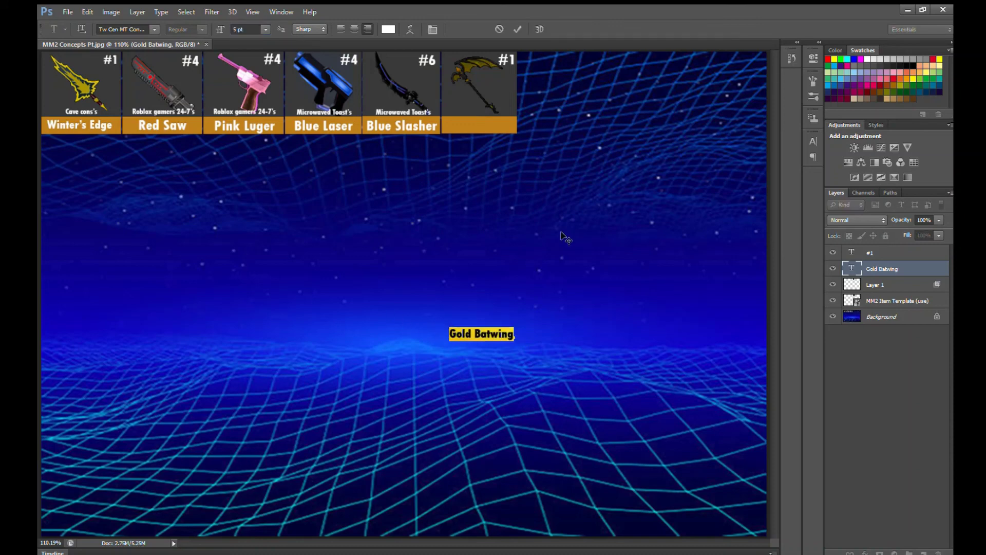
{"action": "key", "text": "ctrl+Return"}
{"action": "left_click", "coordinate": [468, 292]}
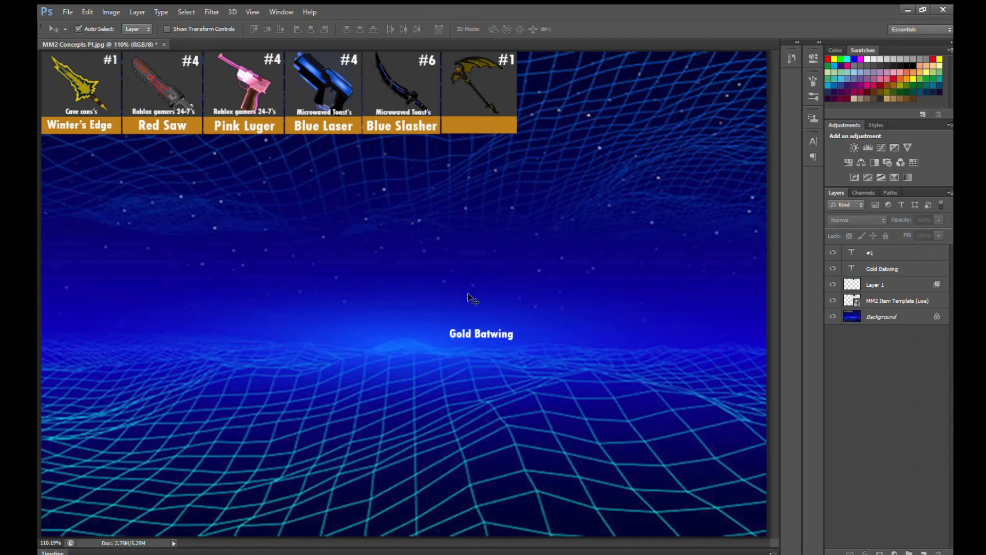
Move the "Gold Batwing" text onto the scythe card's orange bar and nudge it into the centre
{"action": "left_click_drag", "start_coordinate": [490, 339], "coordinate": [485, 135]}
{"action": "key", "text": "Up"}
{"action": "key", "text": "Up"}
{"action": "key", "text": "Up"}
{"action": "key", "text": "Up"}
{"action": "key", "text": "Up"}
{"action": "key", "text": "Up"}
{"action": "key", "text": "Up"}
{"action": "key", "text": "Up"}
{"action": "key", "text": "Up"}
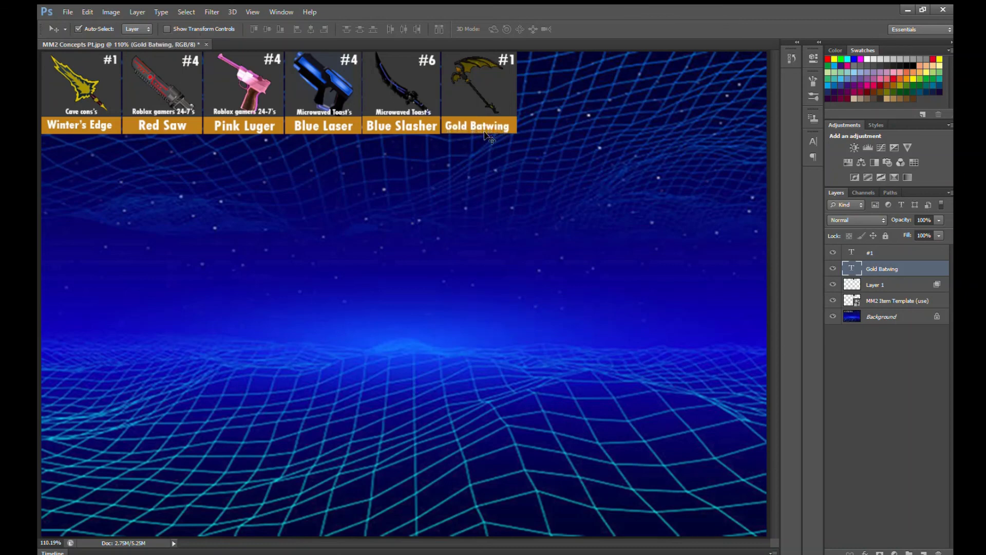
{"action": "key", "text": "Right"}
{"action": "key", "text": "Right"}
{"action": "key", "text": "Right"}
Add a smaller white "Panda Planet's" credit and place it on the scythe card just above the orange name bar
{"action": "key", "text": "t"}
{"action": "left_click", "coordinate": [472, 277]}
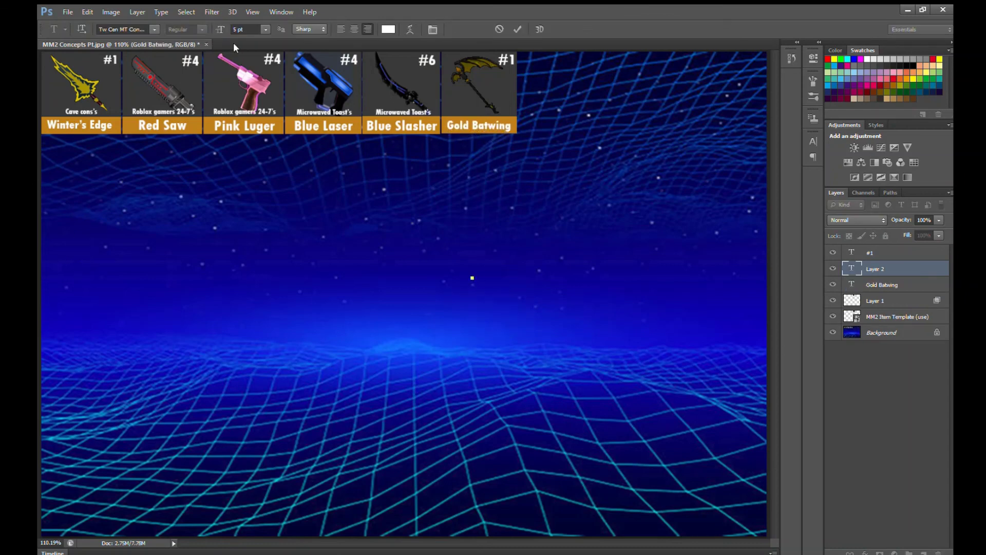
{"action": "key", "text": "Return"}
{"action": "type", "text": "Panda Planet's"}
{"action": "left_click", "coordinate": [39, 59]}
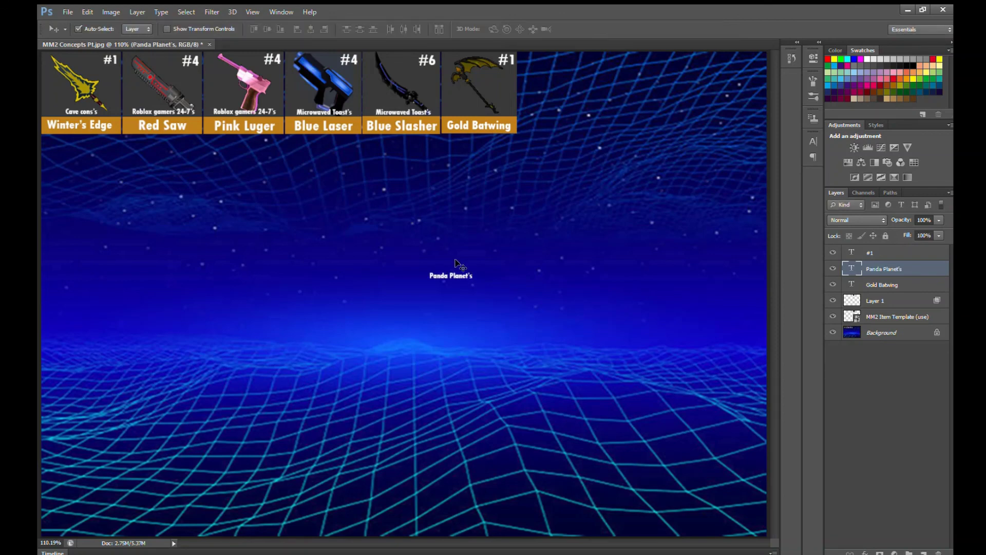
{"action": "left_click_drag", "start_coordinate": [456, 260], "coordinate": [483, 109]}
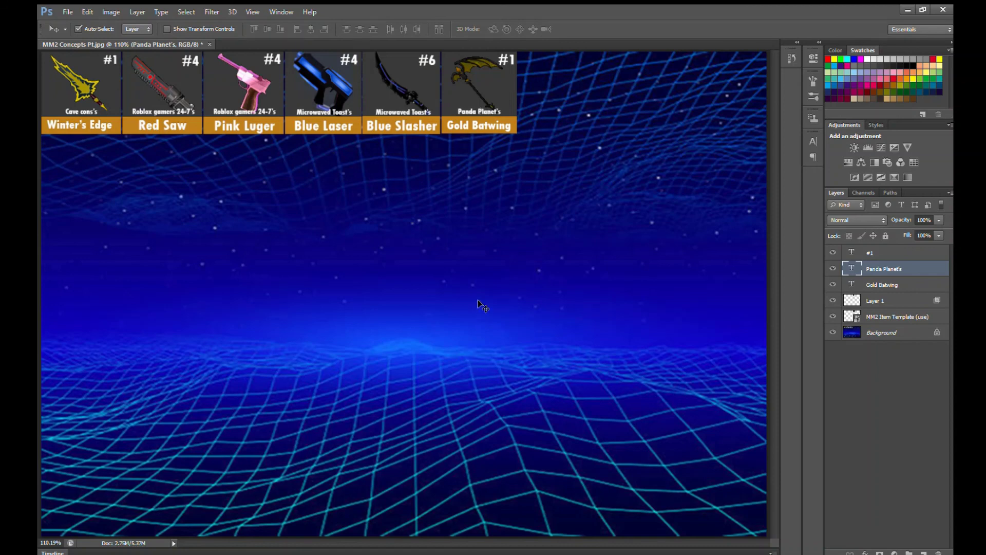
{"action": "key", "text": "z"}
{"action": "left_click_drag", "start_coordinate": [432, 370], "coordinate": [482, 324]}
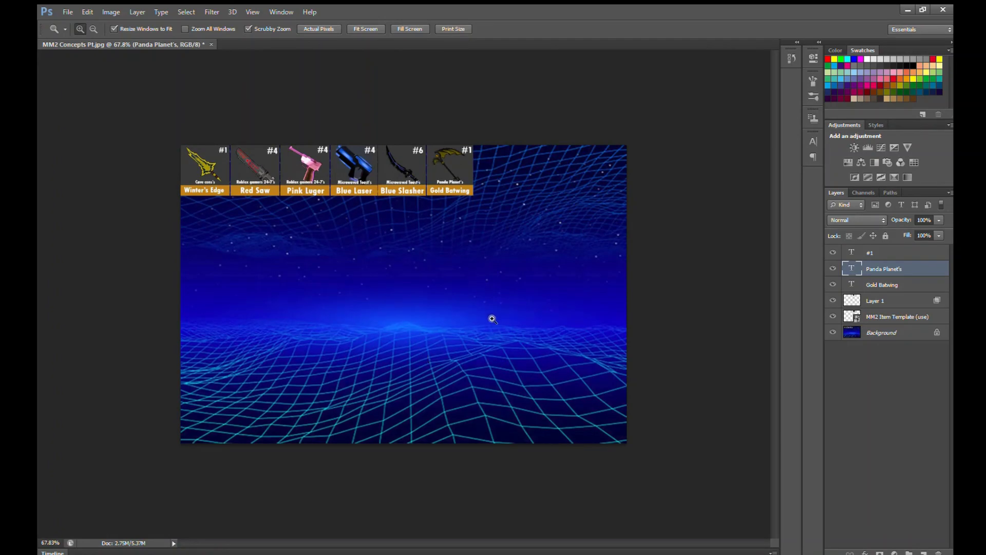